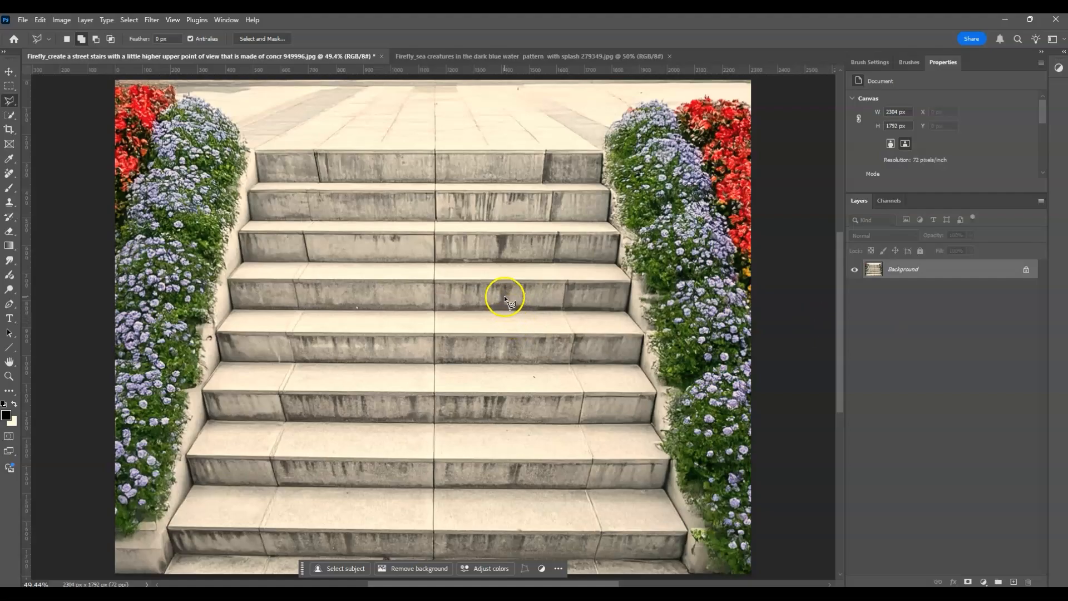
left_click(497, 56)
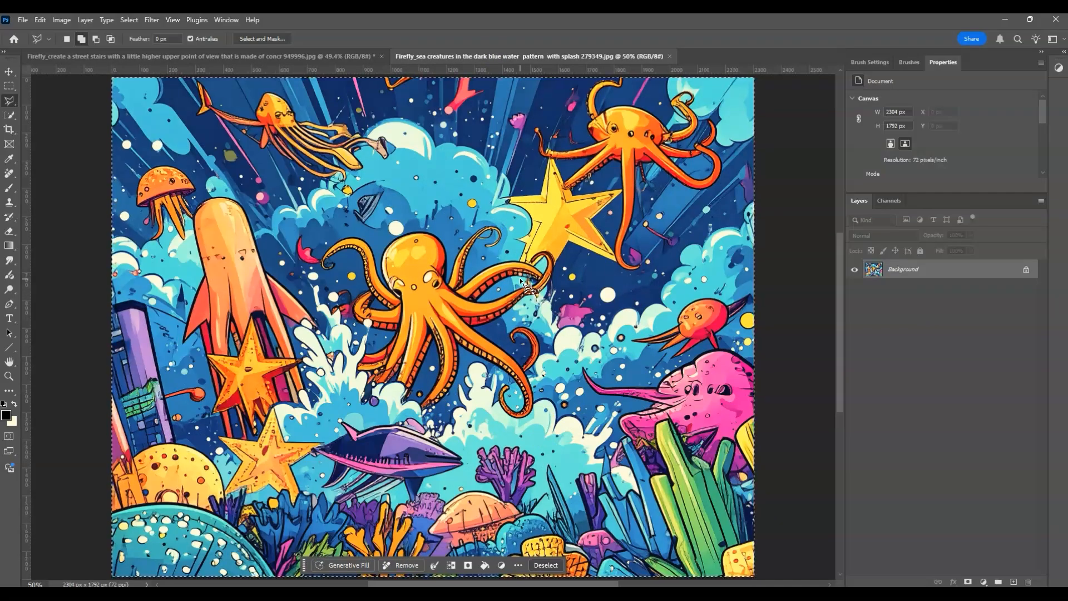
left_click(296, 53)
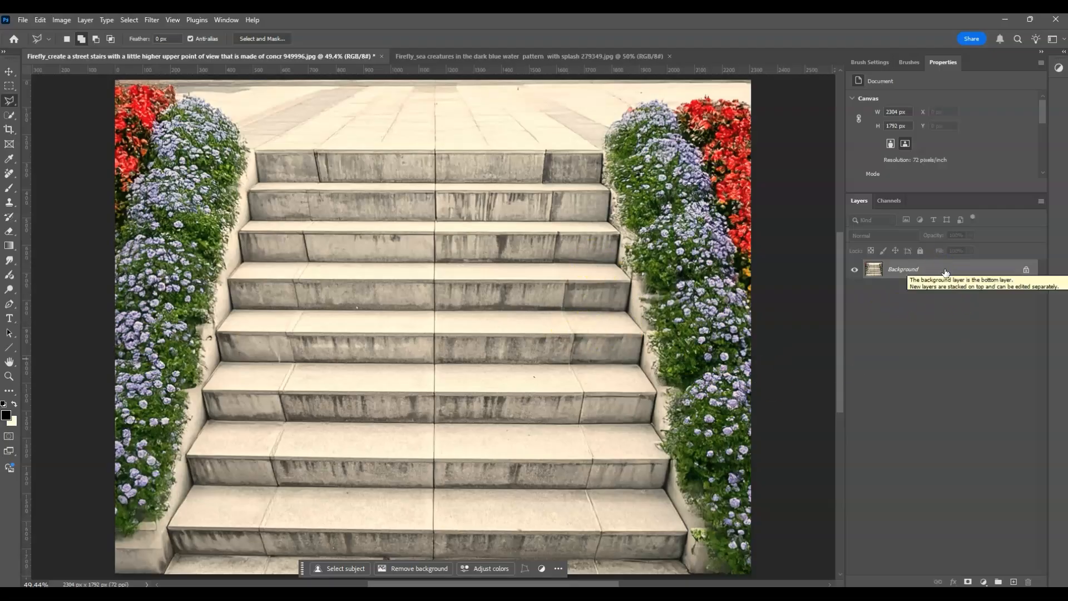
Select the whole staircase, from the top riser to the bottom step, with the Quick Selection tool.
left_click(10, 116)
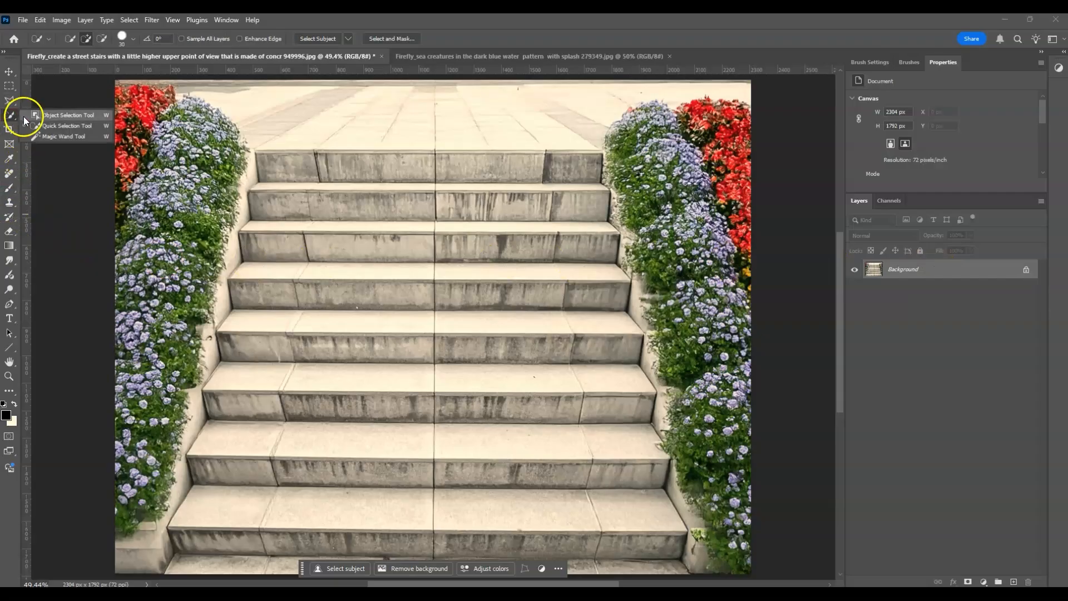
left_click(43, 127)
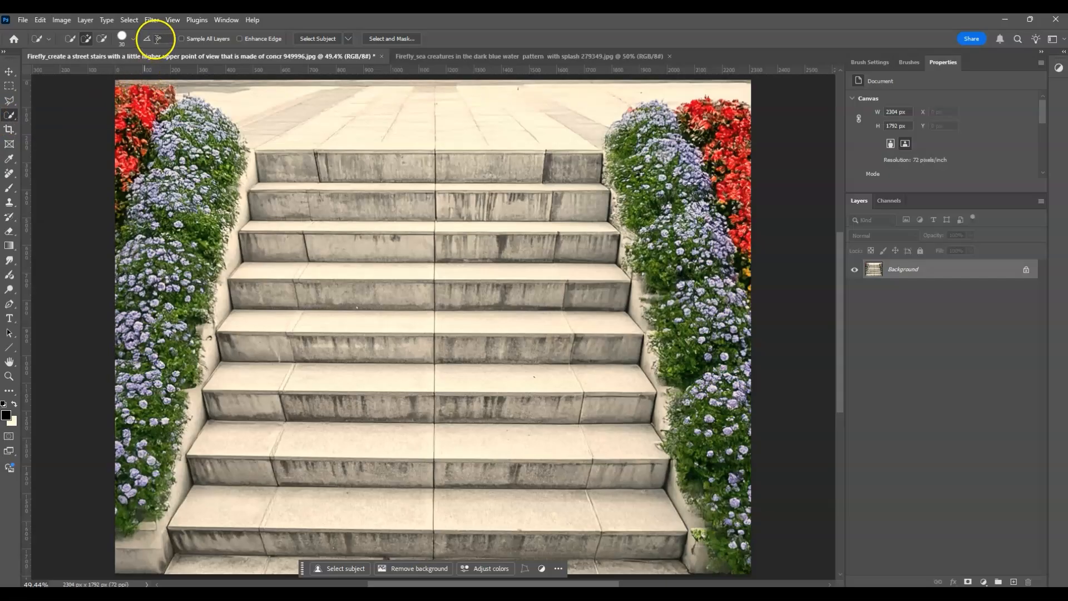
left_click(87, 37)
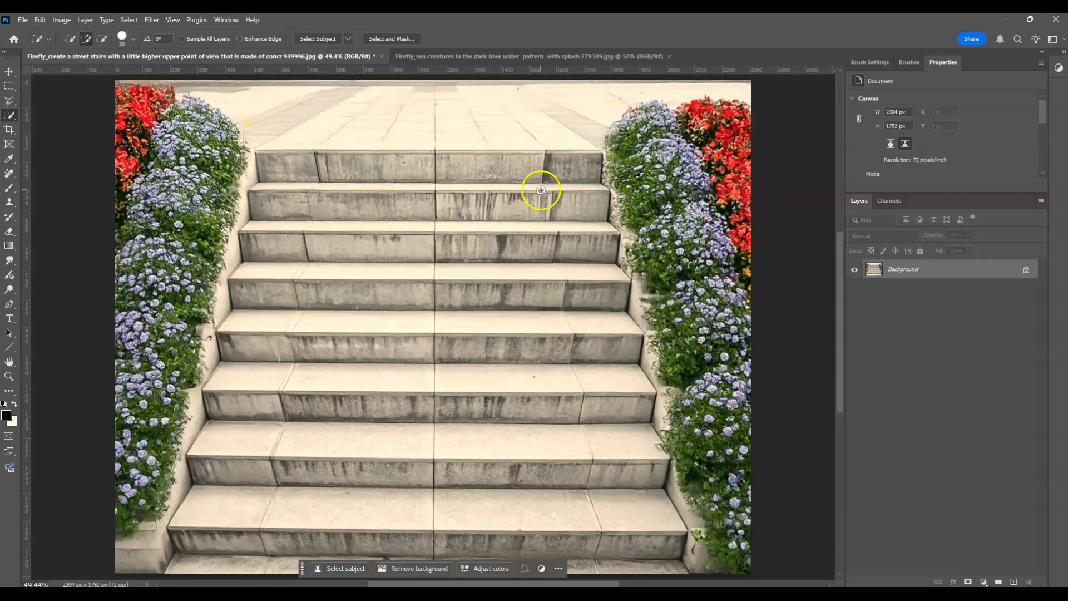
left_click_drag(279, 169, 568, 166)
mouse_move(441, 161)
left_mouse_down()
mouse_move(594, 154)
mouse_move(596, 384)
mouse_move(621, 538)
mouse_move(556, 556)
left_mouse_up()
mouse_move(509, 178)
left_mouse_down()
mouse_move(413, 208)
mouse_move(426, 240)
mouse_move(466, 201)
mouse_move(362, 209)
mouse_move(355, 200)
mouse_move(305, 220)
mouse_move(283, 265)
mouse_move(294, 305)
mouse_move(343, 304)
mouse_move(363, 274)
mouse_move(373, 304)
mouse_move(356, 354)
mouse_move(305, 334)
mouse_move(259, 396)
mouse_move(366, 410)
mouse_move(377, 475)
mouse_move(369, 511)
mouse_move(239, 501)
mouse_move(228, 567)
mouse_move(595, 564)
mouse_move(390, 519)
mouse_move(554, 425)
left_mouse_up()
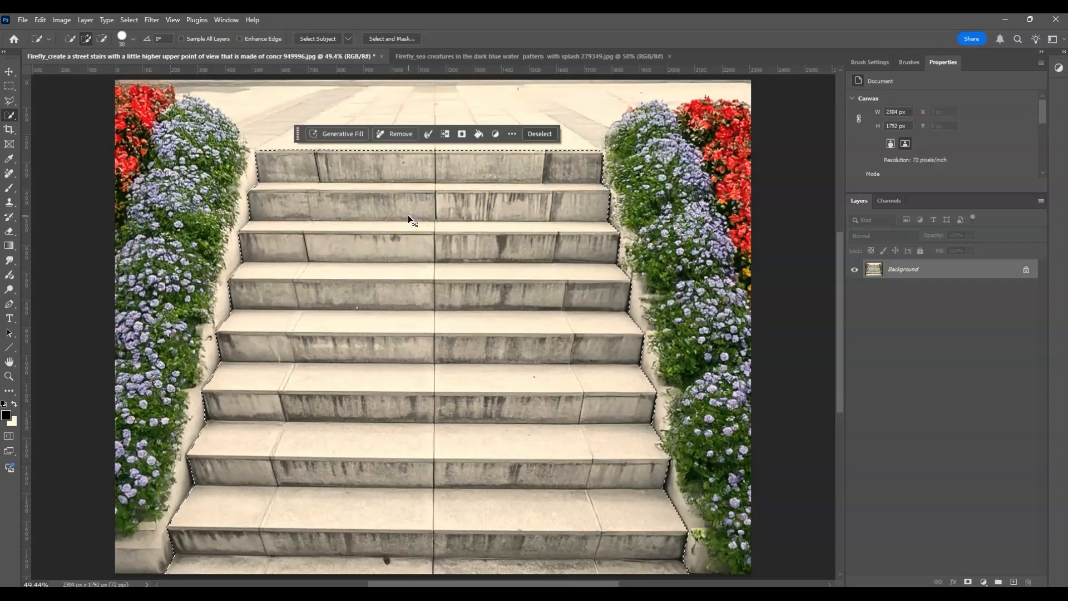
Copy the selected staircase to a new layer and name it "stairs".
key("ctrl+j")
left_click(668, 212)
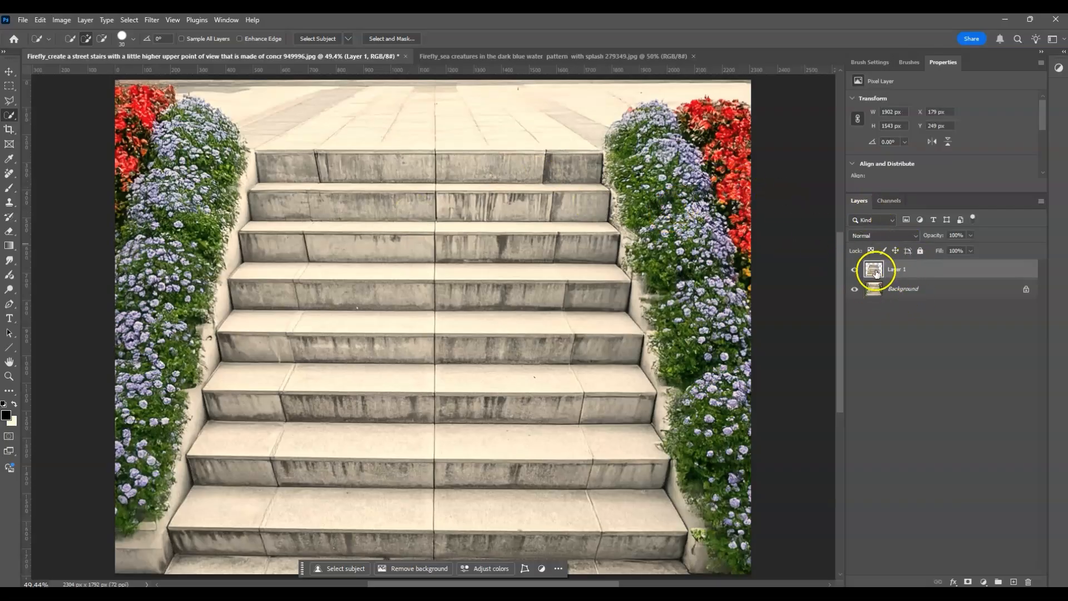
double_click(899, 270)
type("stairs")
key("Return")
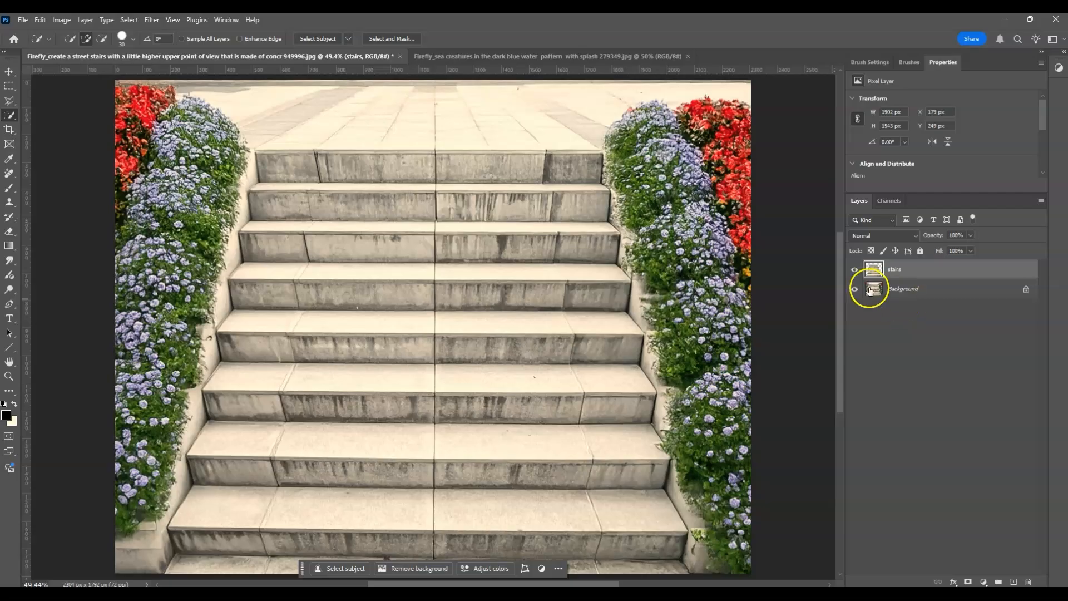
Add an empty layer above the stairs layer, name it "Vanishing Point" and keep it selected.
left_click(1014, 581)
double_click(902, 271)
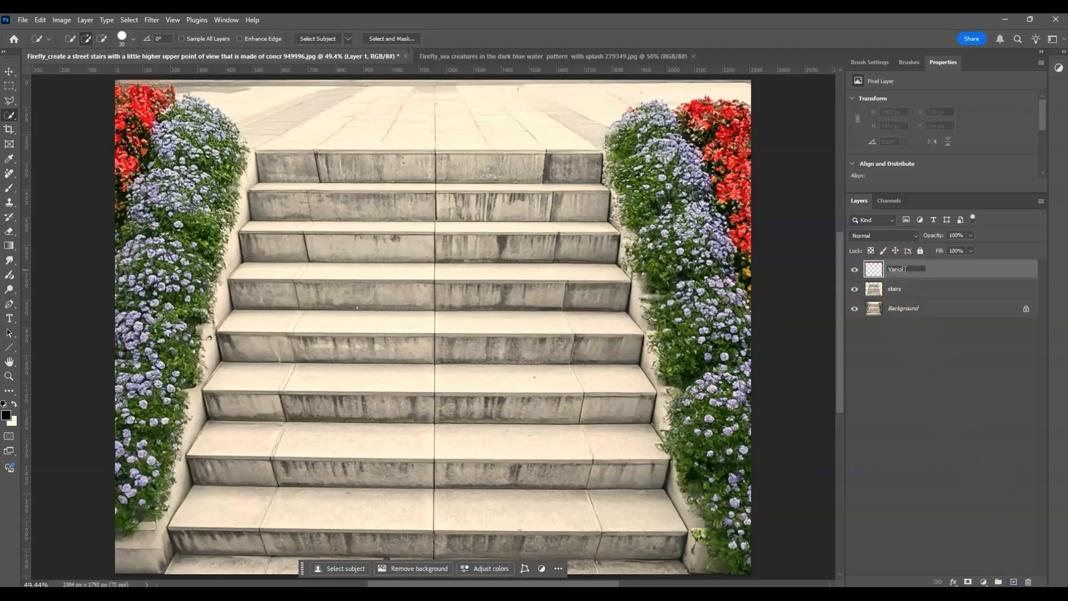
type("Vanishing Point")
left_click(949, 325)
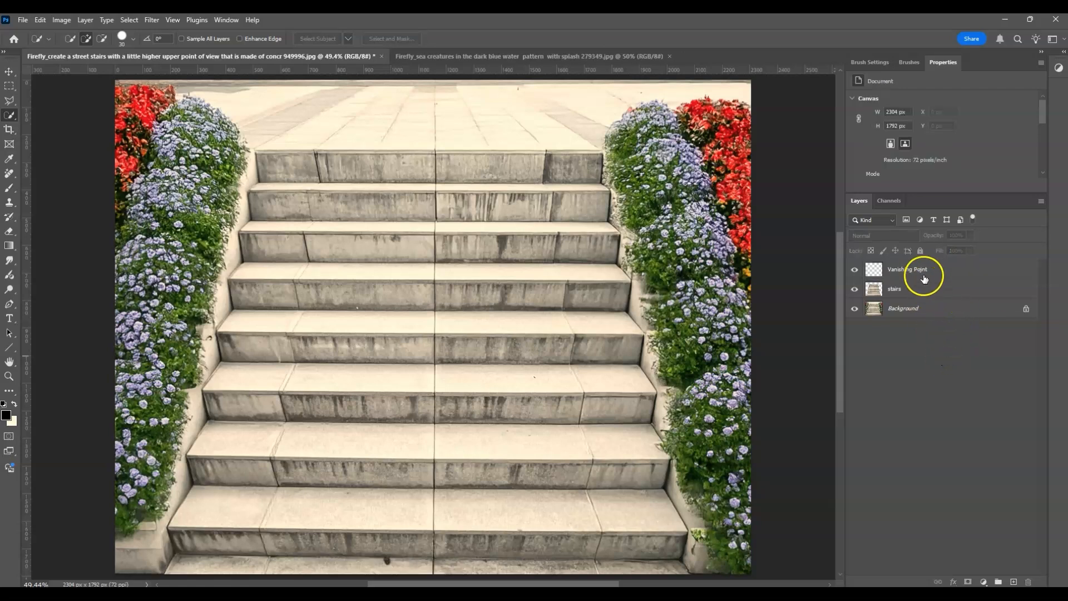
left_click(923, 271)
double_click(923, 270)
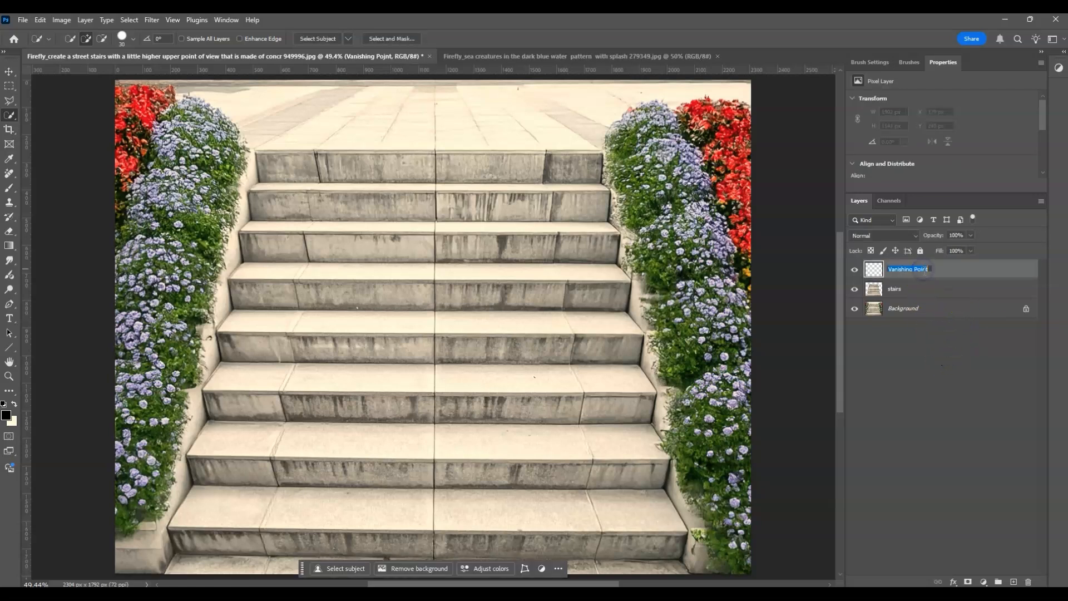
key("Return")
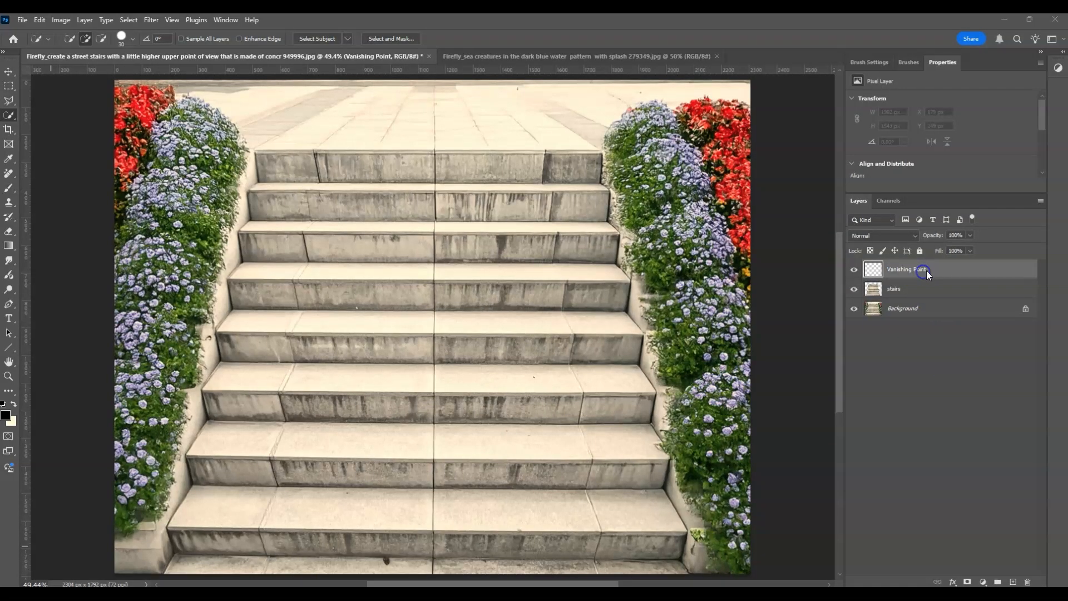
Open the Vanishing Point filter and create a perspective plane over the fourth riser from the top.
left_click(148, 23)
left_click(188, 136)
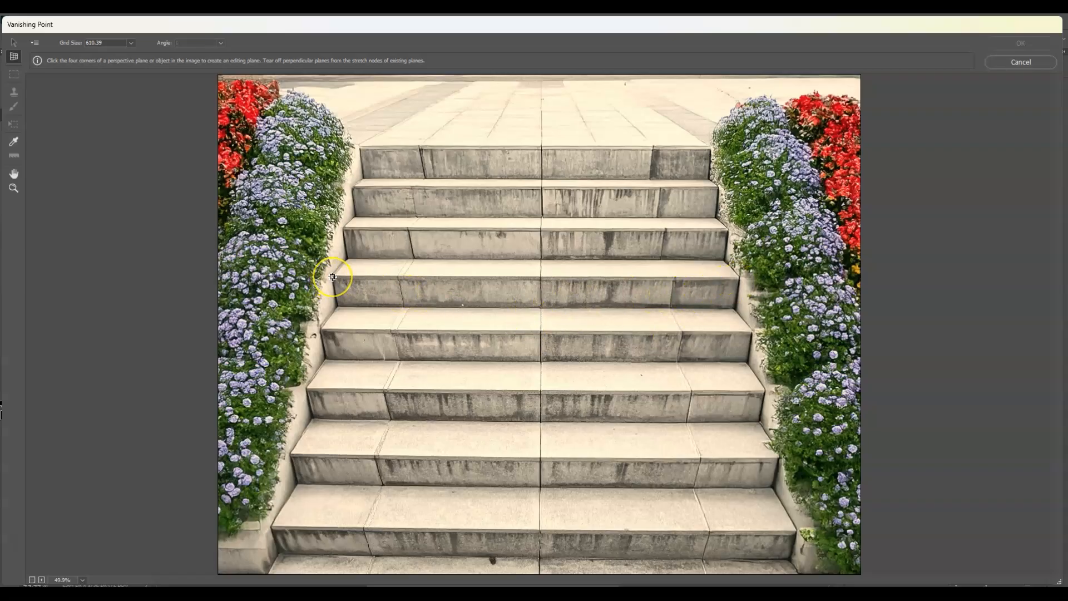
left_click_drag(333, 277, 336, 306)
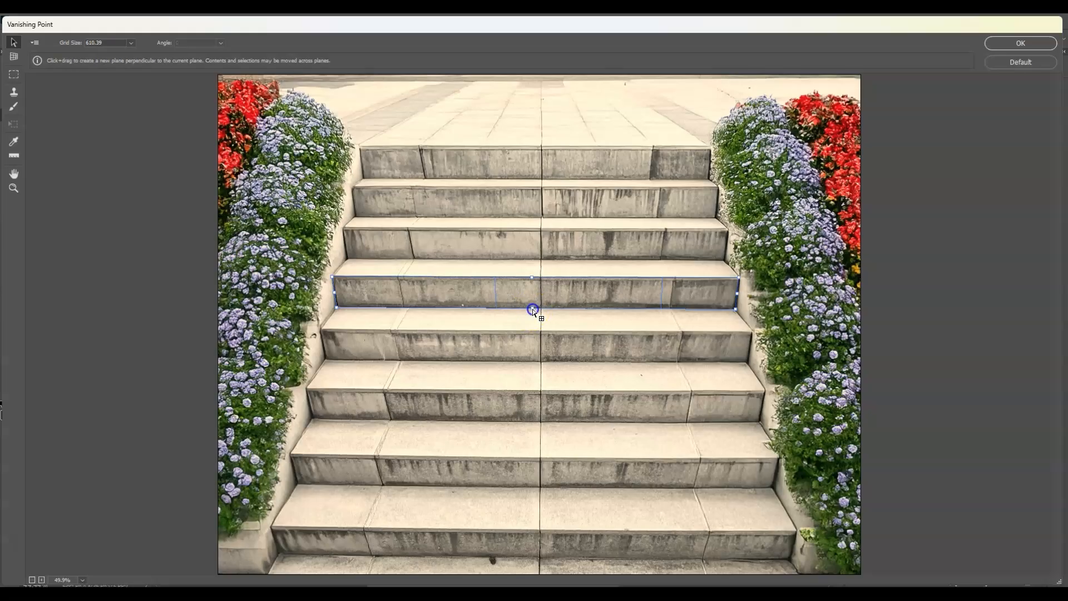
Pull a perpendicular plane from the riser plane's lower edge over the tread below and fit its corners to the step.
left_click_drag(532, 310, 538, 332)
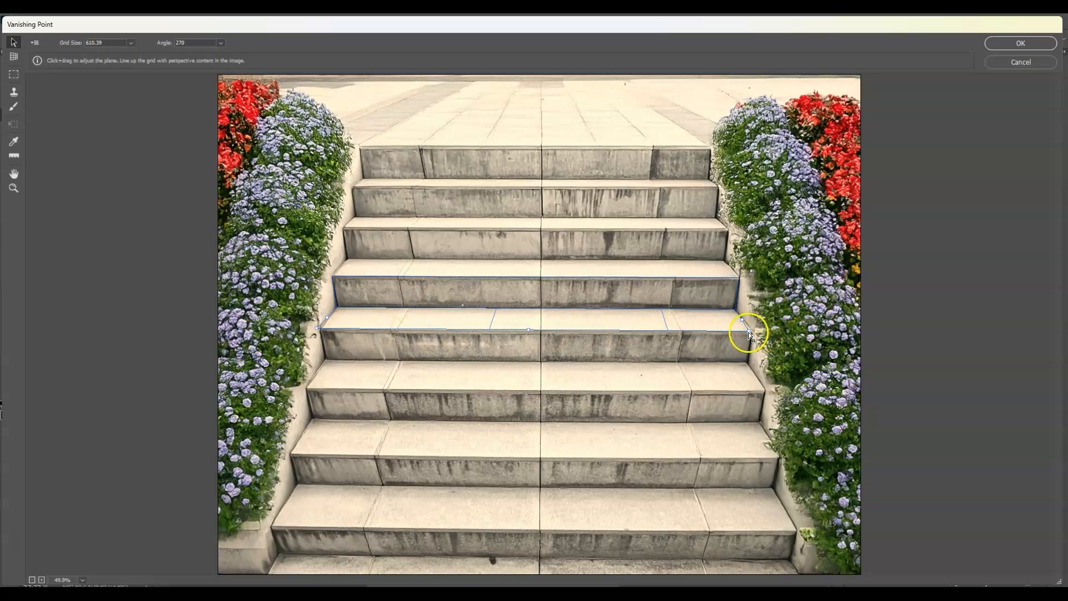
left_click_drag(749, 332, 750, 332)
left_click_drag(317, 331, 321, 328)
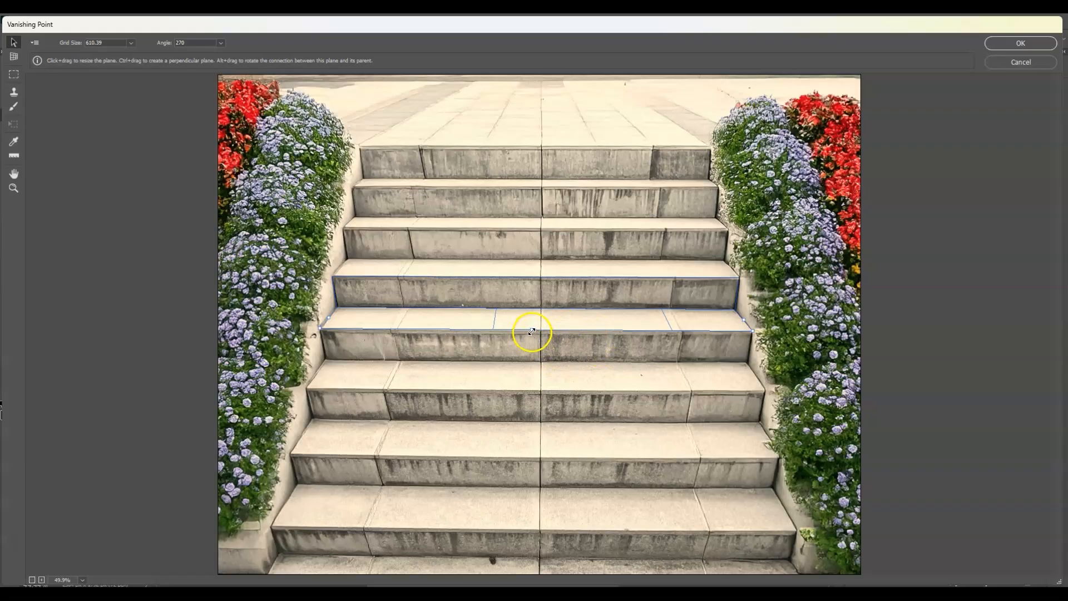
Continue the chain of perpendicular planes down over each remaining riser and tread to the bottom of the staircase.
left_click_drag(532, 332, 539, 362)
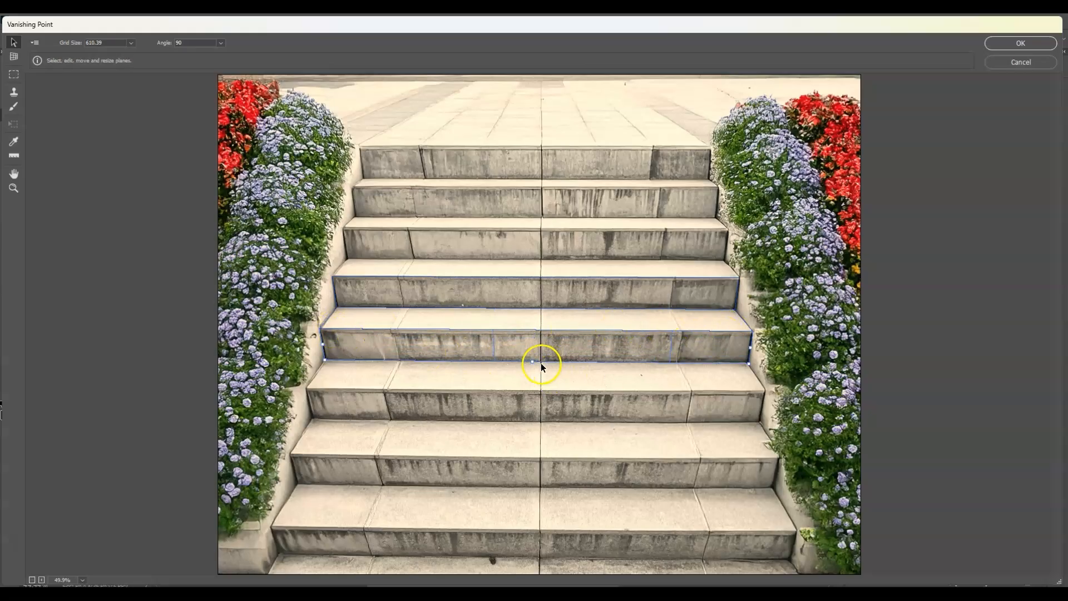
left_click_drag(532, 362, 533, 391)
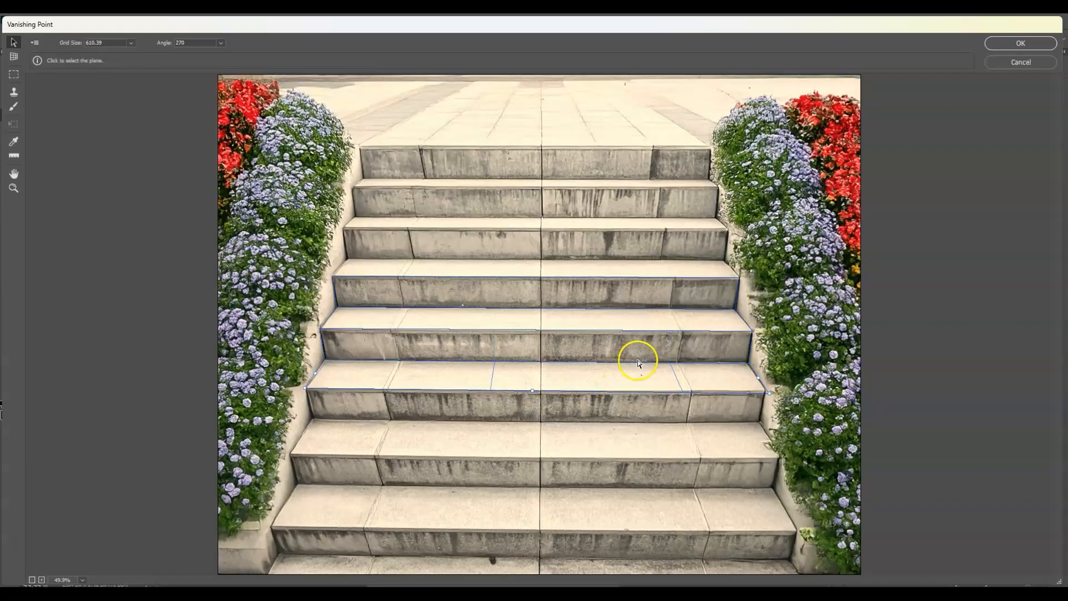
left_click(537, 392, "ctrl")
left_click_drag(537, 393, 531, 394)
left_click_drag(532, 412, 521, 583)
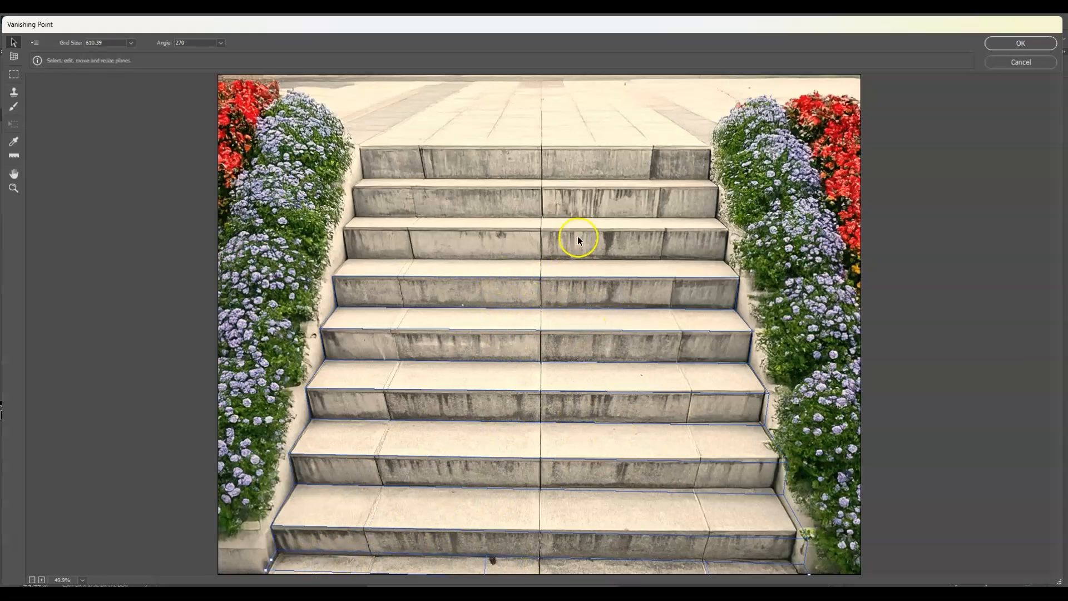
Extend perpendicular planes upward from the fourth riser to the top riser, fitting their side edges, and apply the filter.
left_click(522, 282)
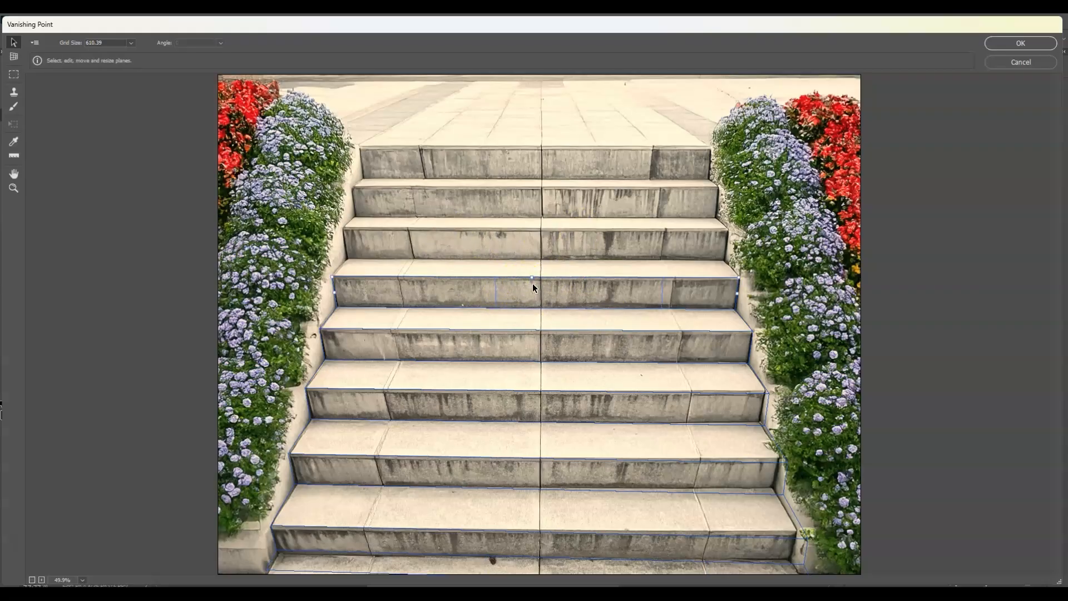
left_click_drag(533, 277, 533, 226)
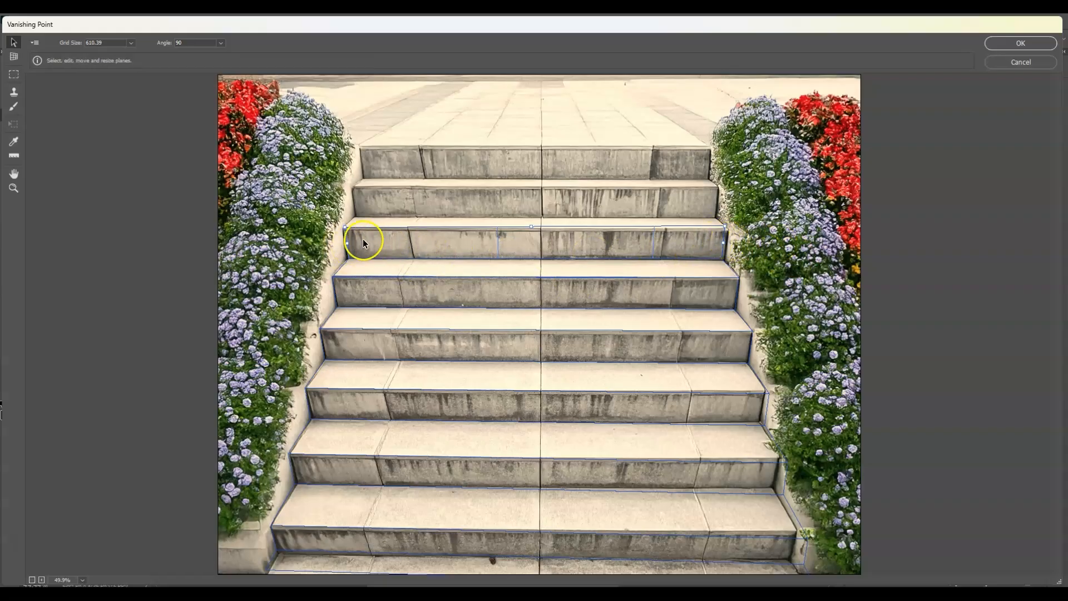
left_click_drag(723, 242, 726, 241)
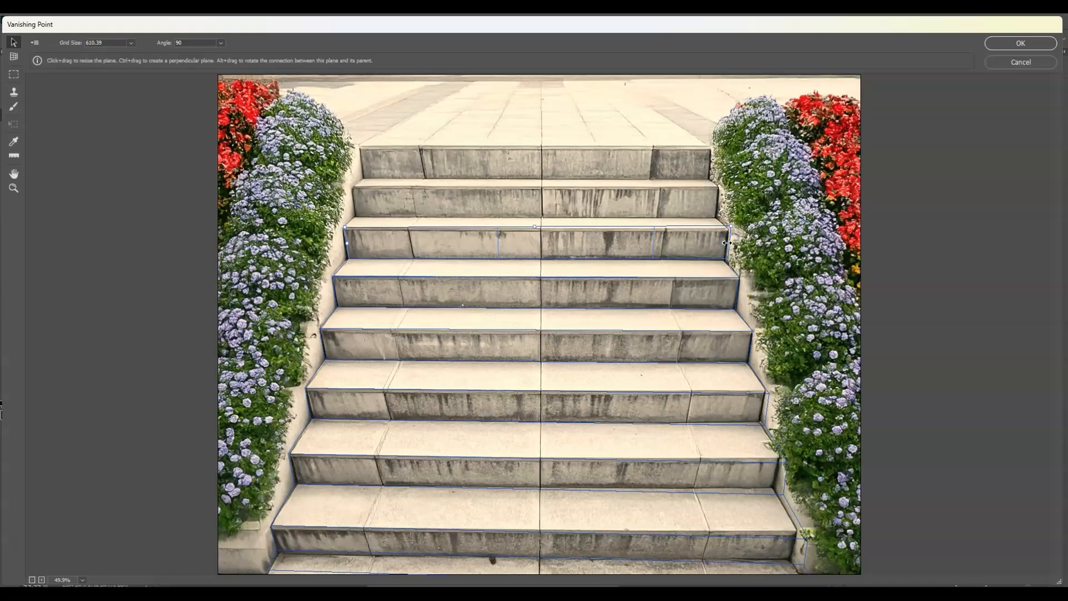
left_click_drag(347, 244, 344, 244)
key("ctrl")
left_click_drag(532, 227, 532, 146)
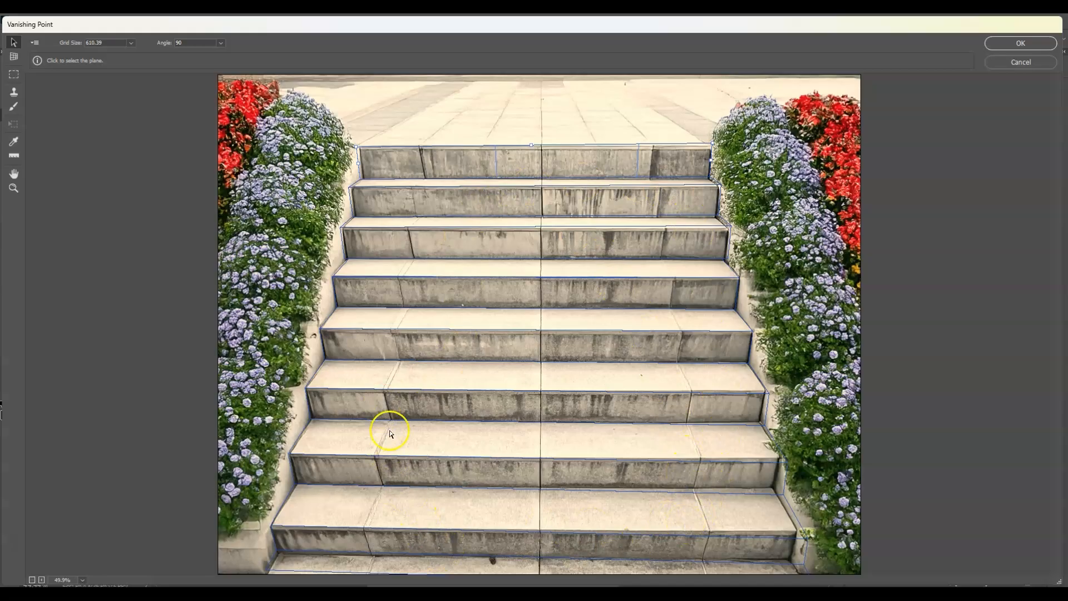
left_click(1021, 44)
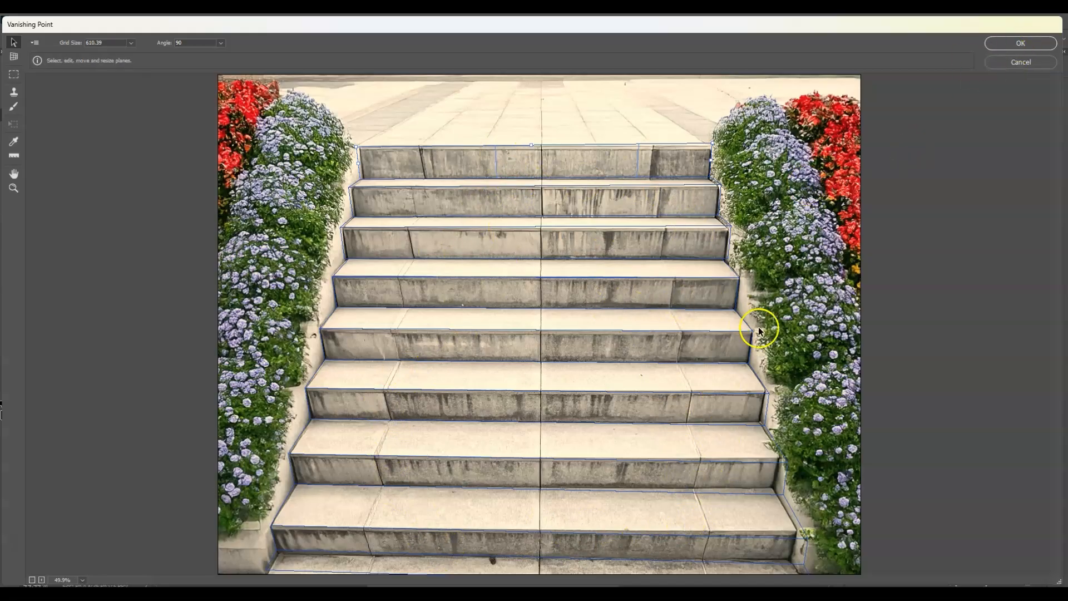
left_click(1017, 44)
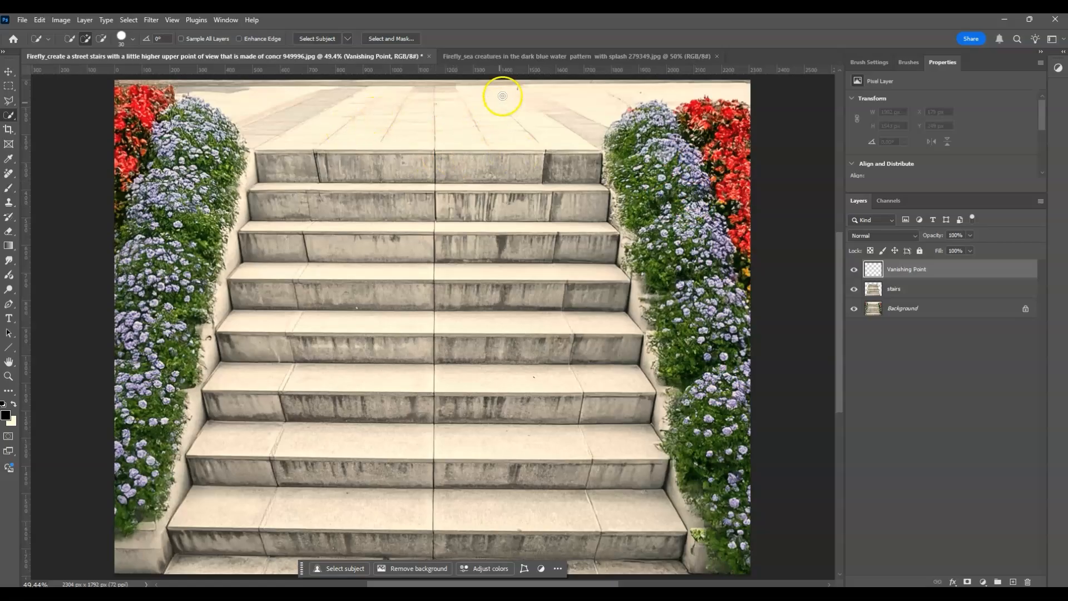
Reopen the Vanishing Point filter on the stairs image and paste the sea creatures artwork into it.
left_click(515, 57)
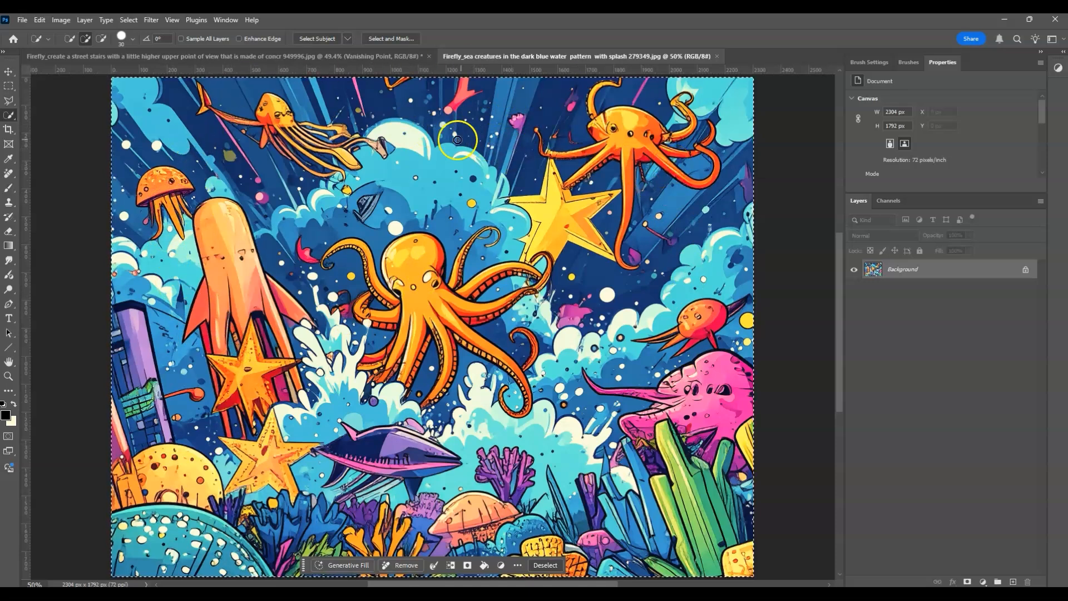
left_click(222, 57)
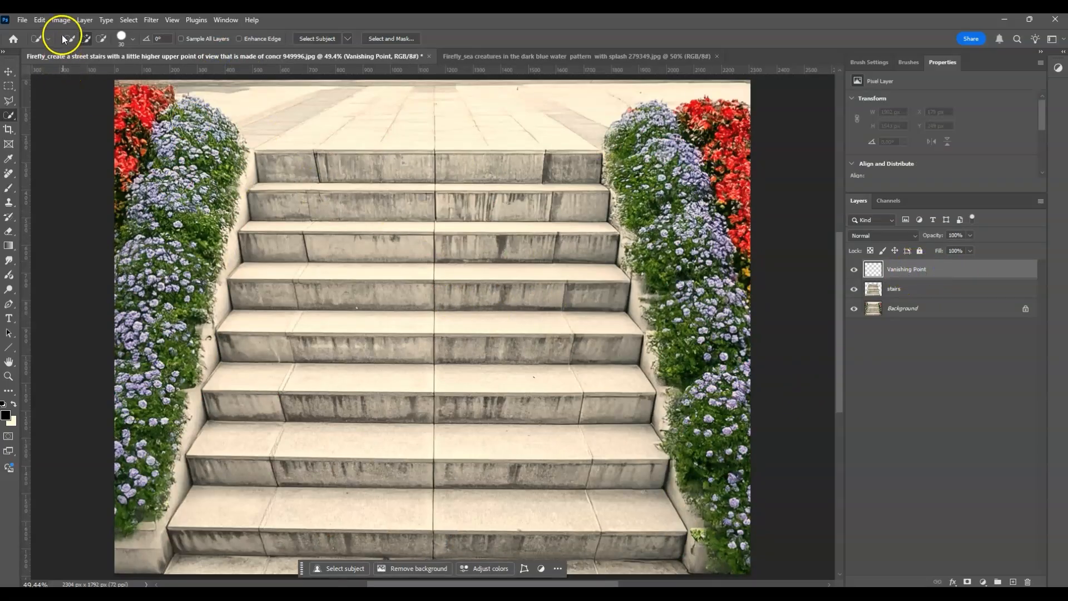
left_click(156, 21)
left_click(199, 138)
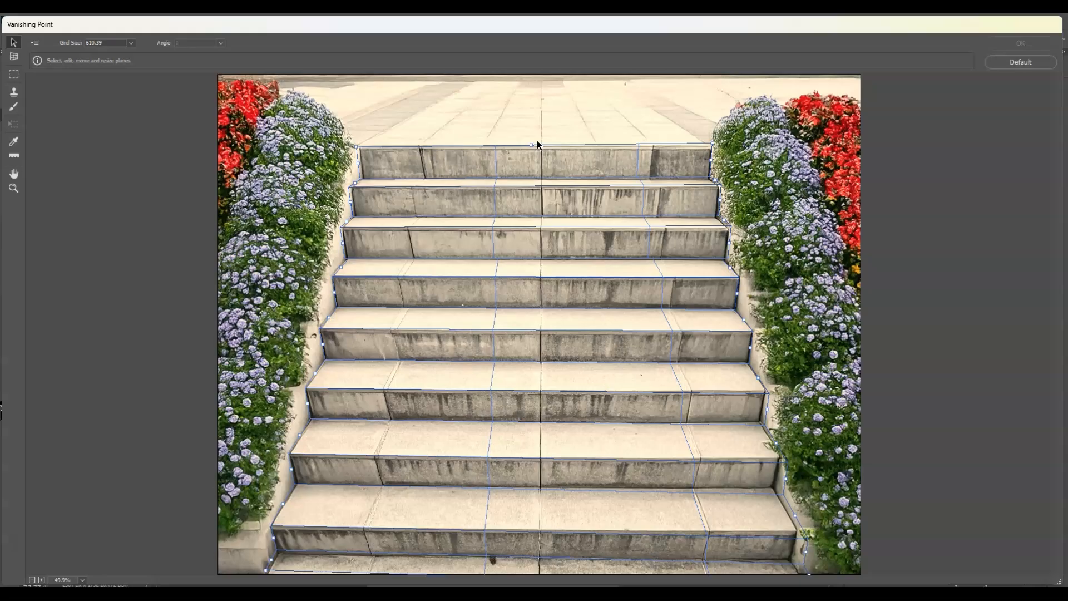
key("ctrl+v")
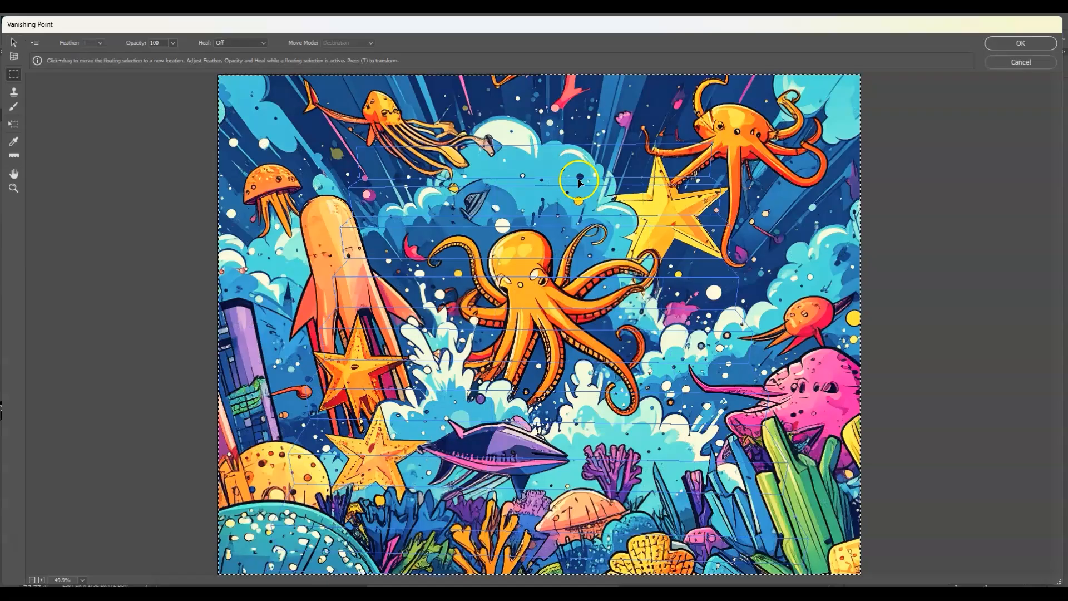
Move the pasted sea creatures artwork onto the perspective planes so it wraps over the stairs.
left_click_drag(789, 175, 685, 225)
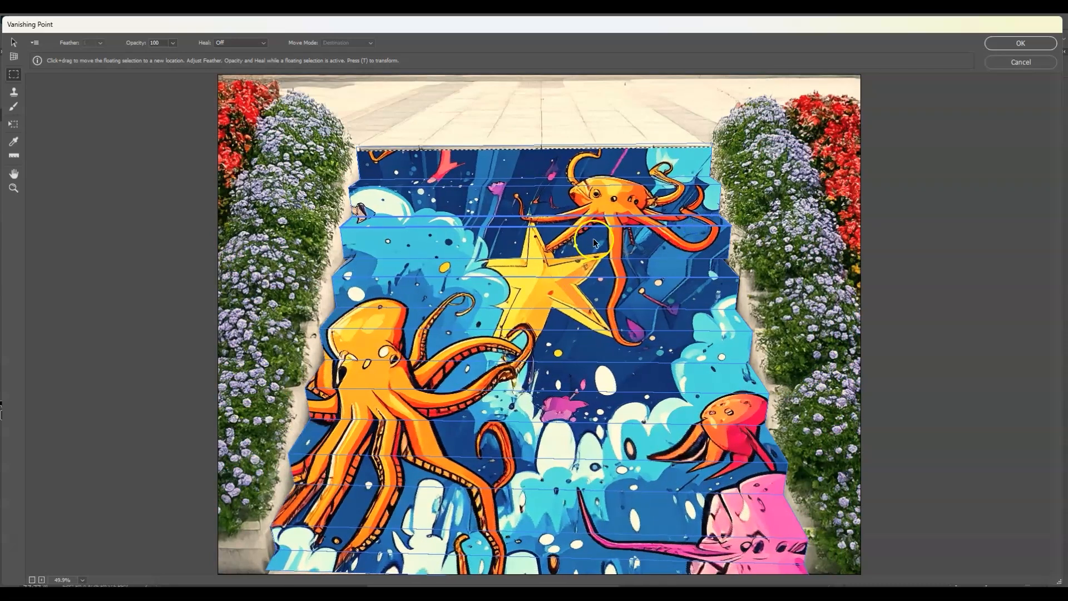
left_click_drag(462, 165, 584, 165)
left_click_drag(528, 185, 589, 195)
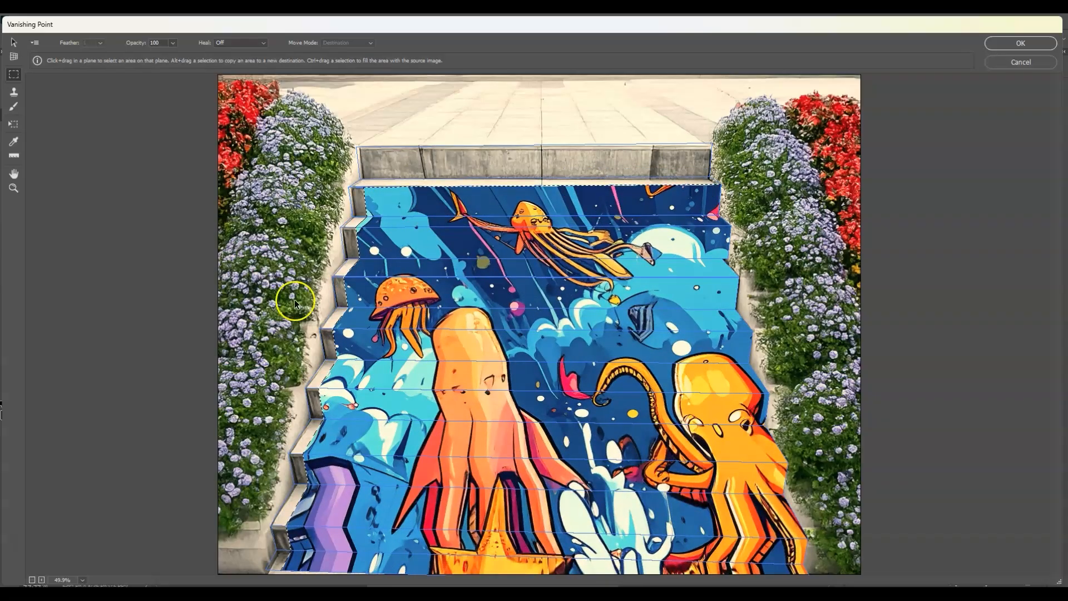
left_click(321, 332)
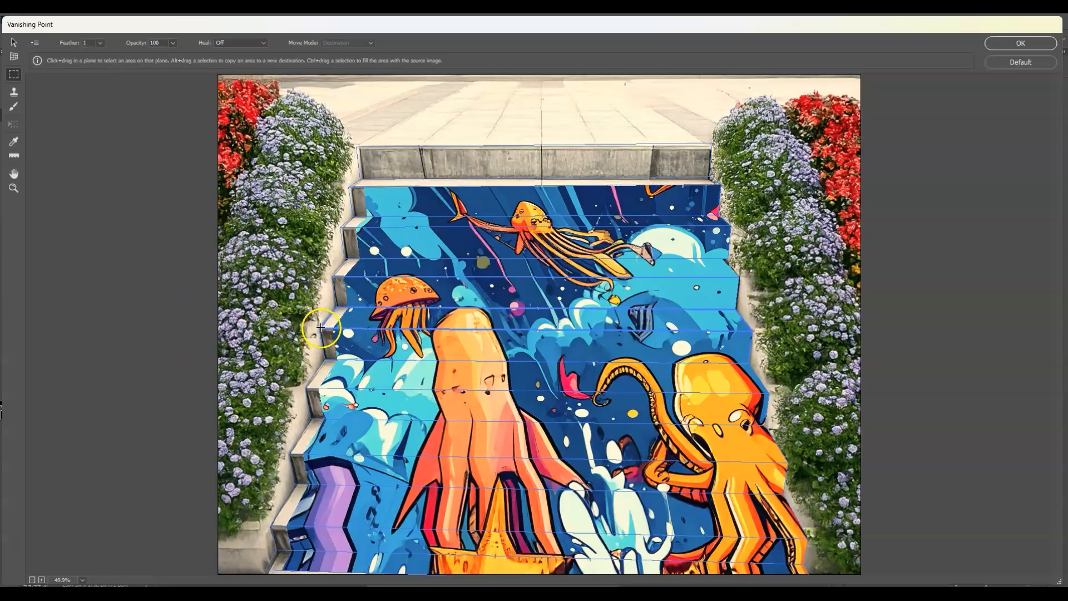
left_click(433, 217)
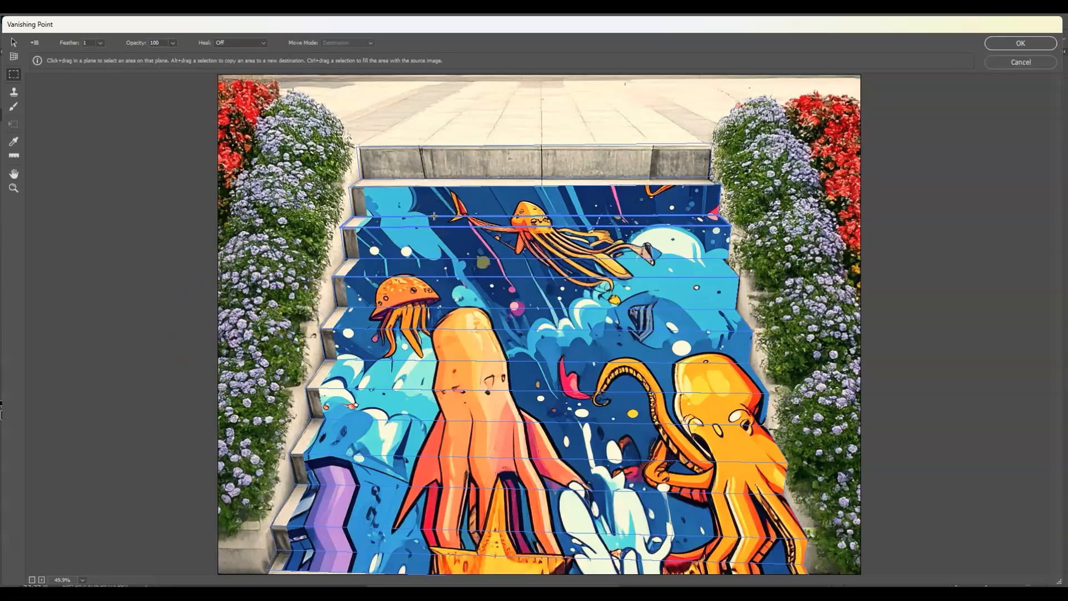
key("t")
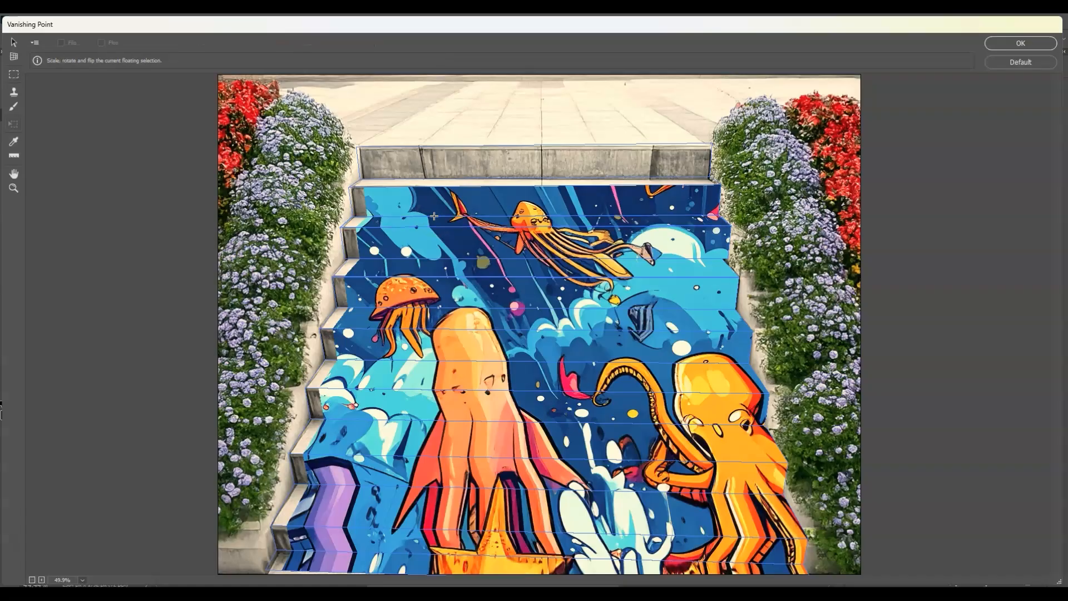
key("ctrl+z")
Shift the sea creatures artwork sideways and up so it covers the stairs from the top riser down, and apply the filter.
left_click_drag(452, 213, 395, 221)
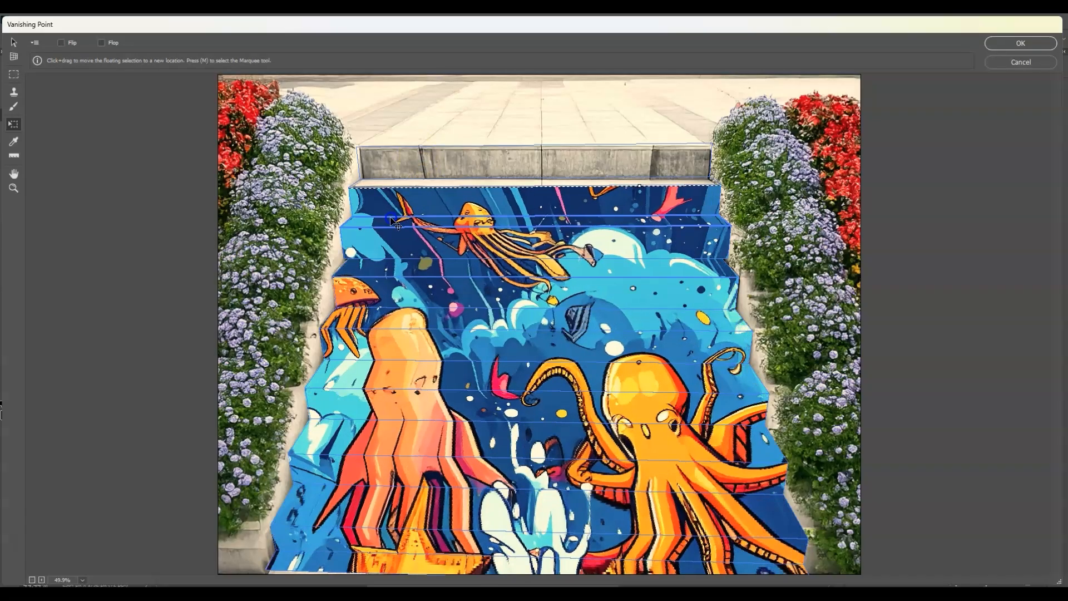
left_click_drag(638, 186, 621, 137)
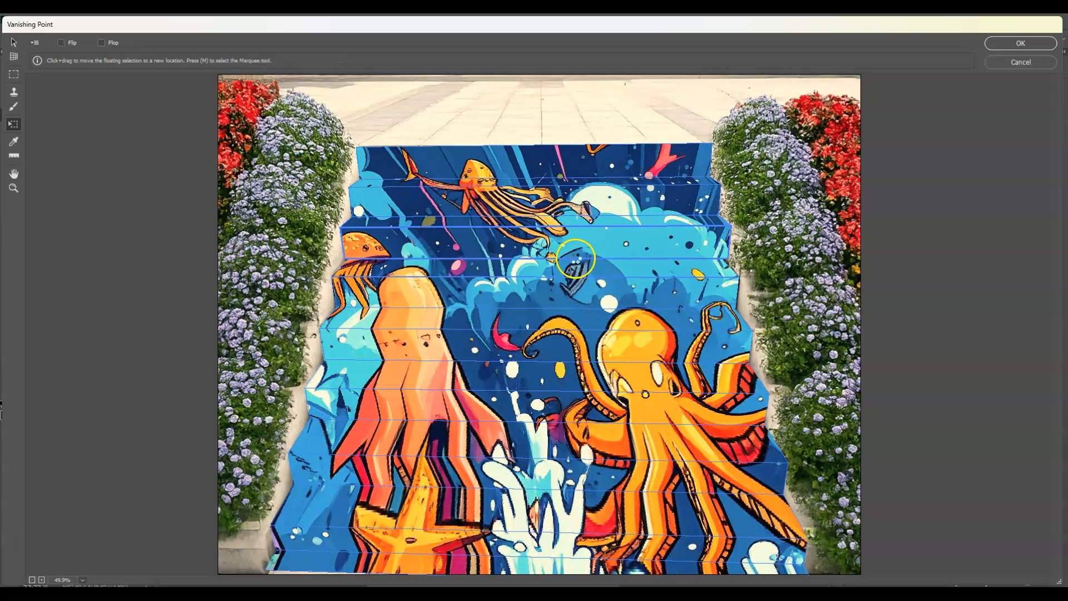
left_click_drag(581, 258, 556, 260)
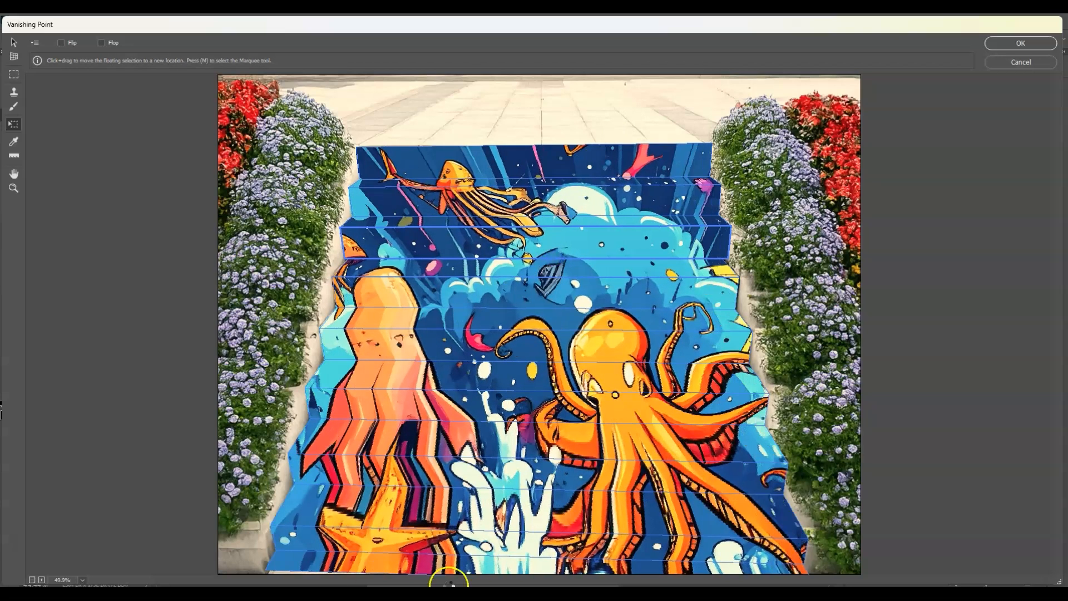
left_click_drag(580, 336, 576, 333)
key("Return")
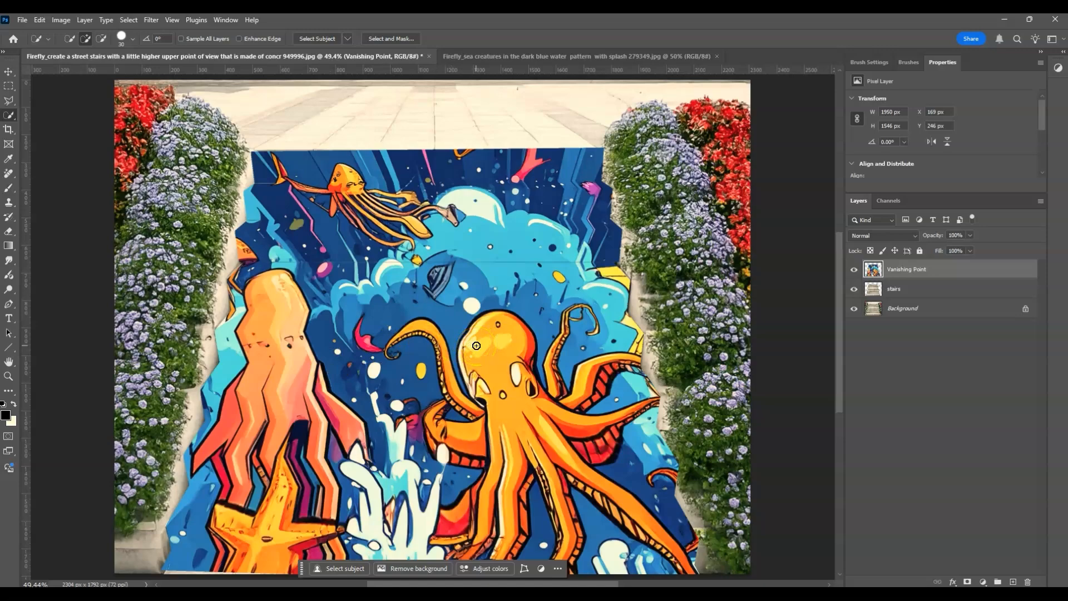
Clip the Vanishing Point layer to the stairs layer and set its blend mode to Multiply.
right_click(909, 272)
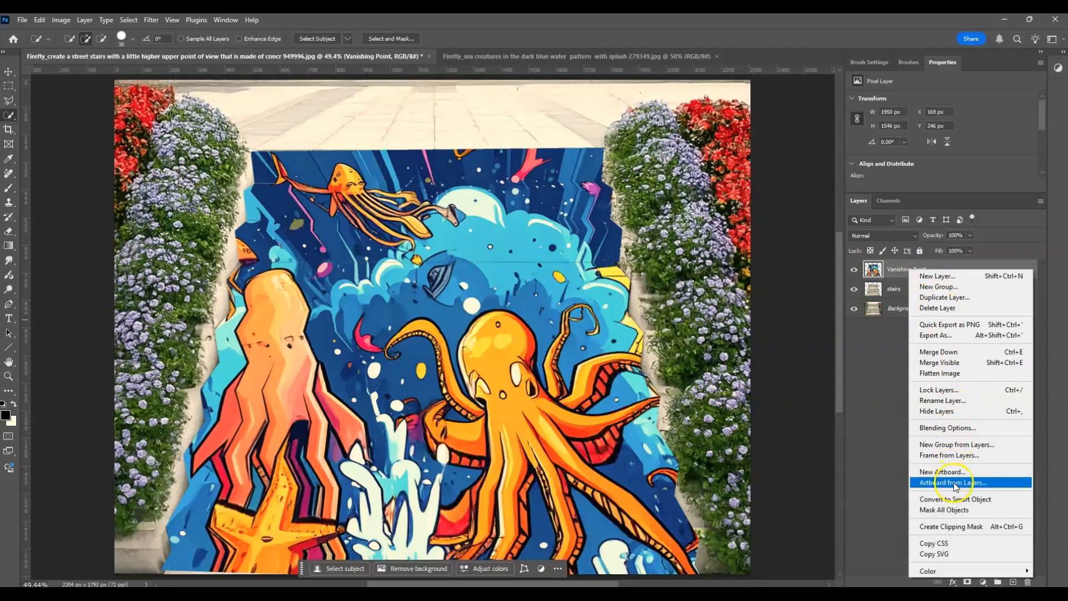
left_click(952, 528)
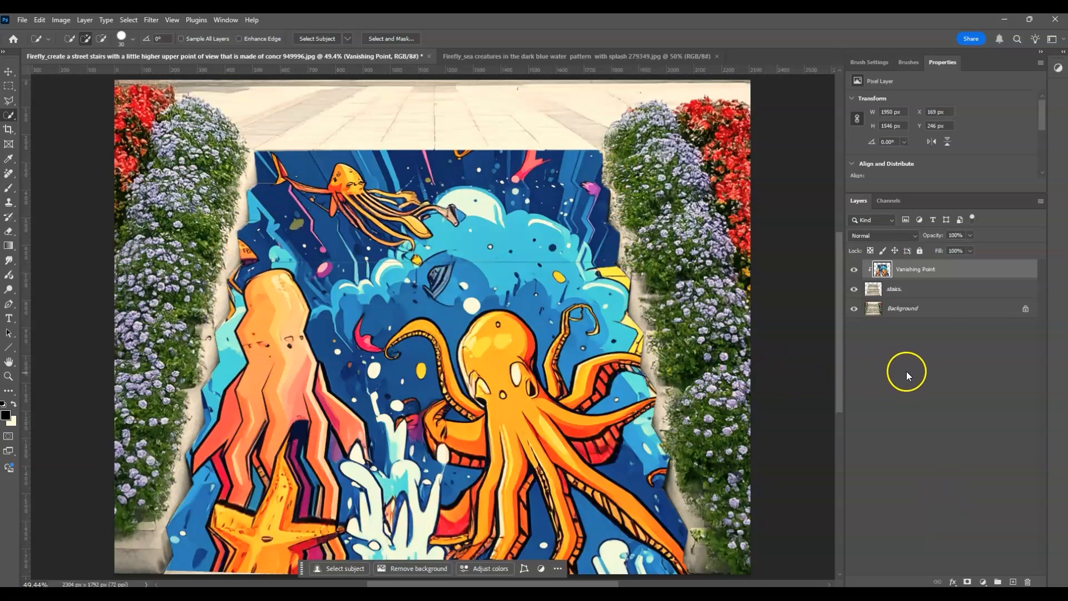
left_click(913, 236)
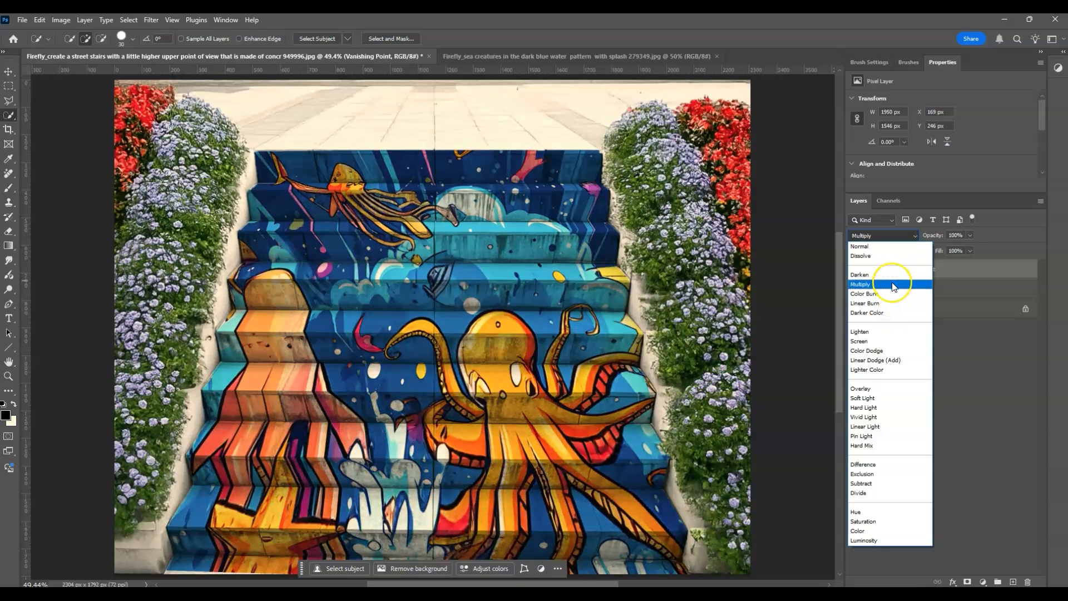
left_click(892, 287)
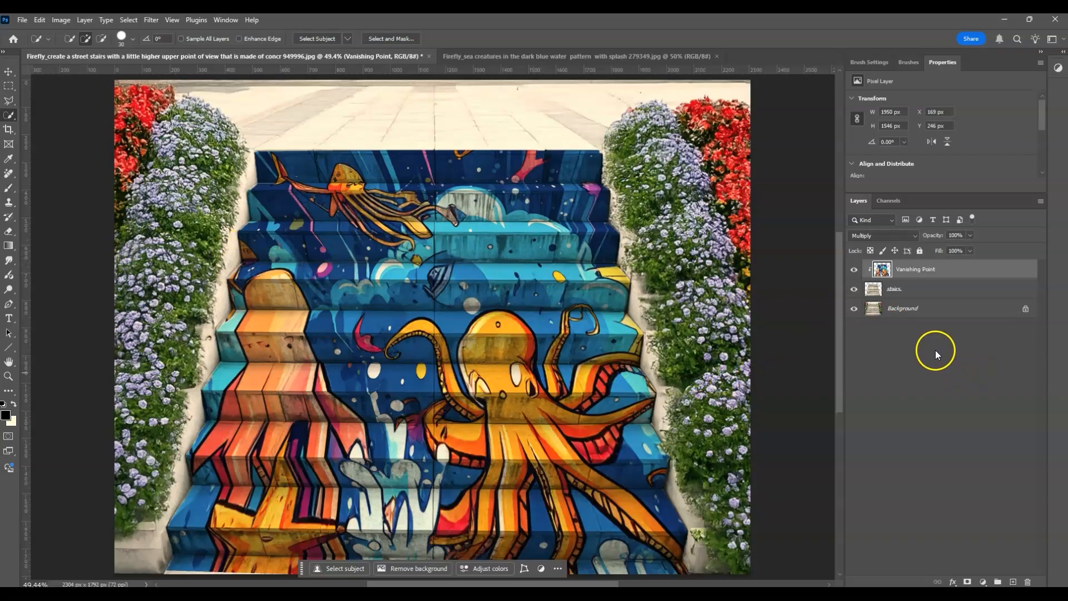
Split the Vanishing Point layer's Blend If highlight limit for the underlying layer to 139 / 255.
right_click(901, 271)
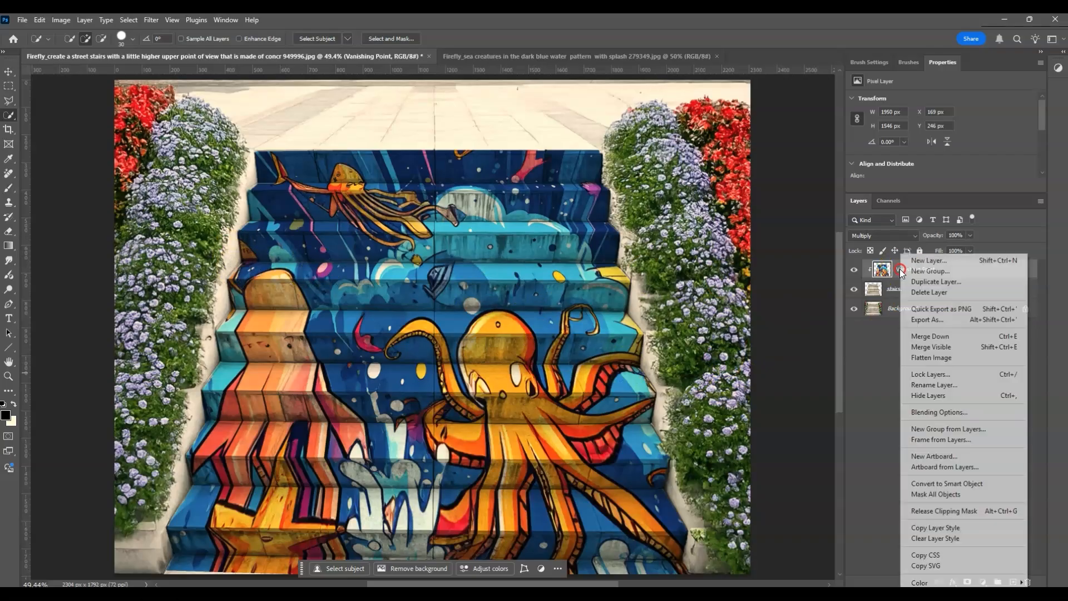
left_click(940, 413)
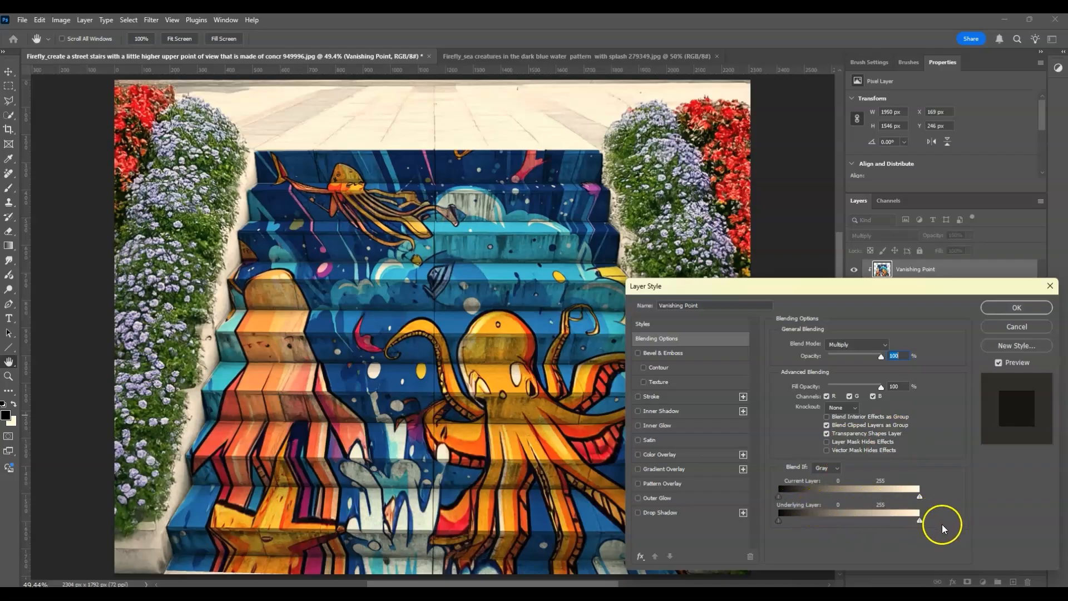
left_click_drag(916, 523, 856, 524)
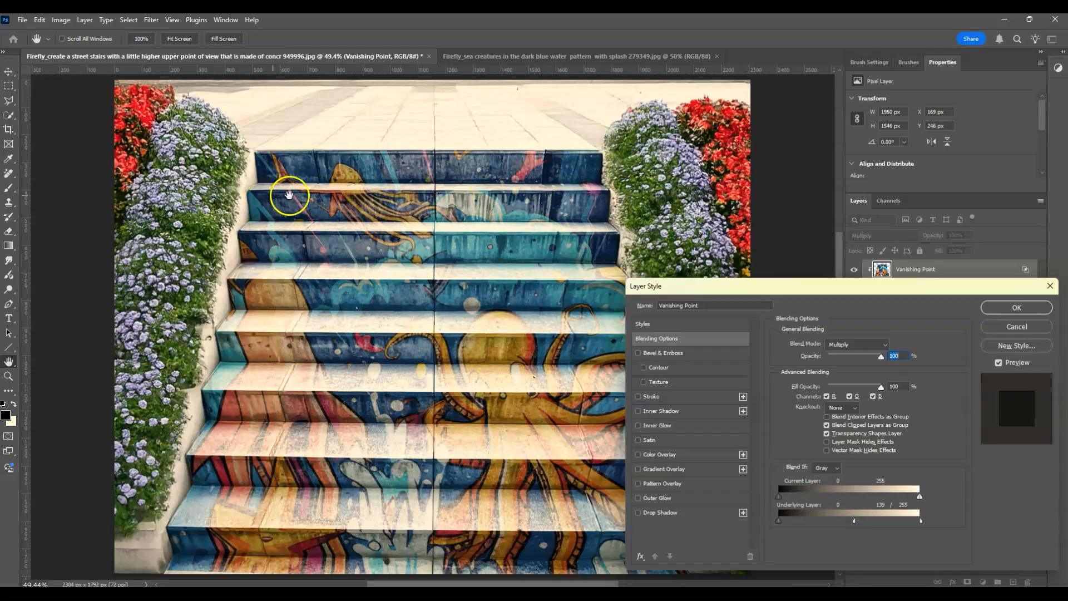
left_click(1015, 307)
Outline the topmost tread with the Polygonal Lasso, set to add to the selection.
key("w")
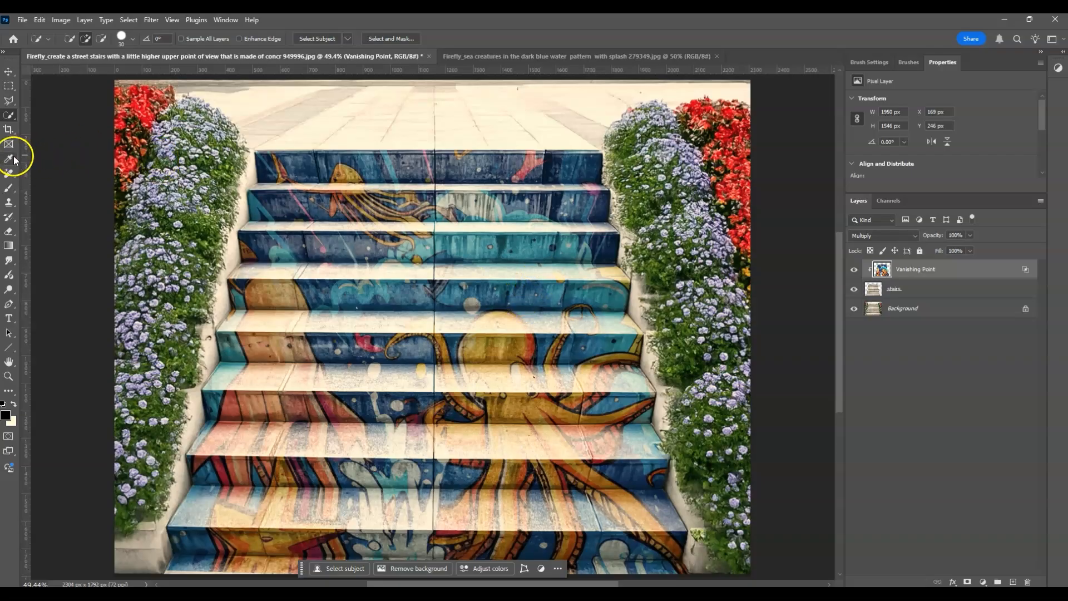
left_click(9, 101)
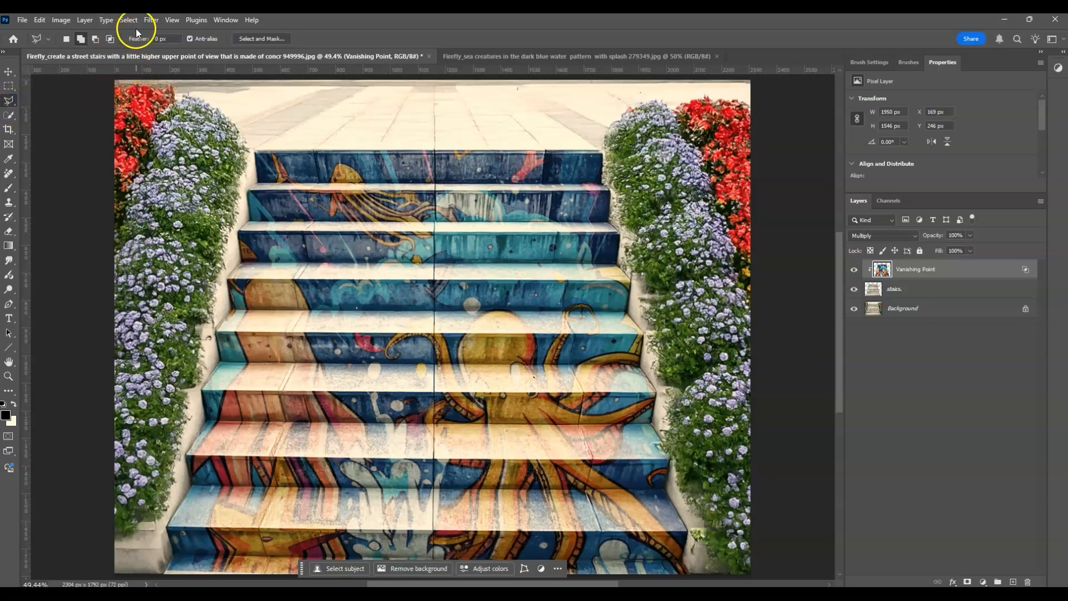
left_click(81, 40)
left_click(257, 184)
left_click(612, 189)
left_click(248, 191)
left_click(258, 184)
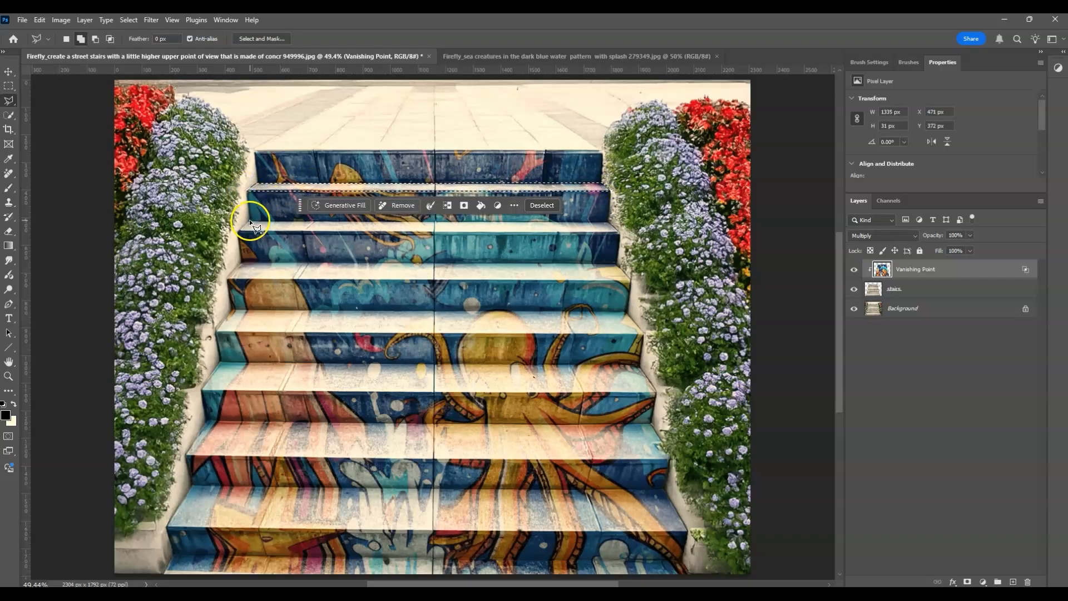
Add the second and third treads from the top to the polygonal selection.
left_click(254, 222)
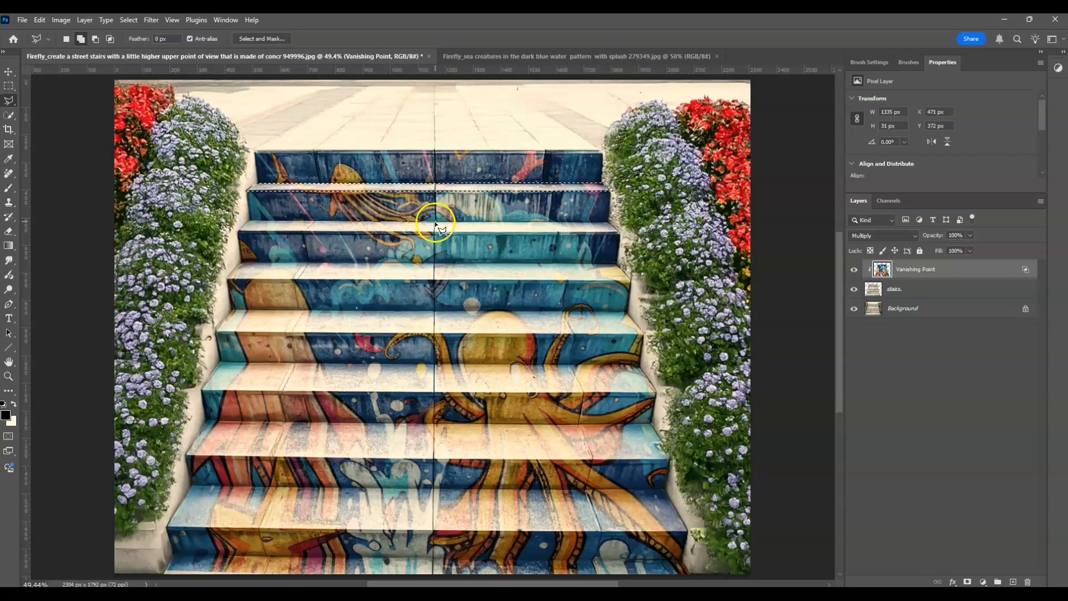
left_click(609, 224)
left_click(239, 230)
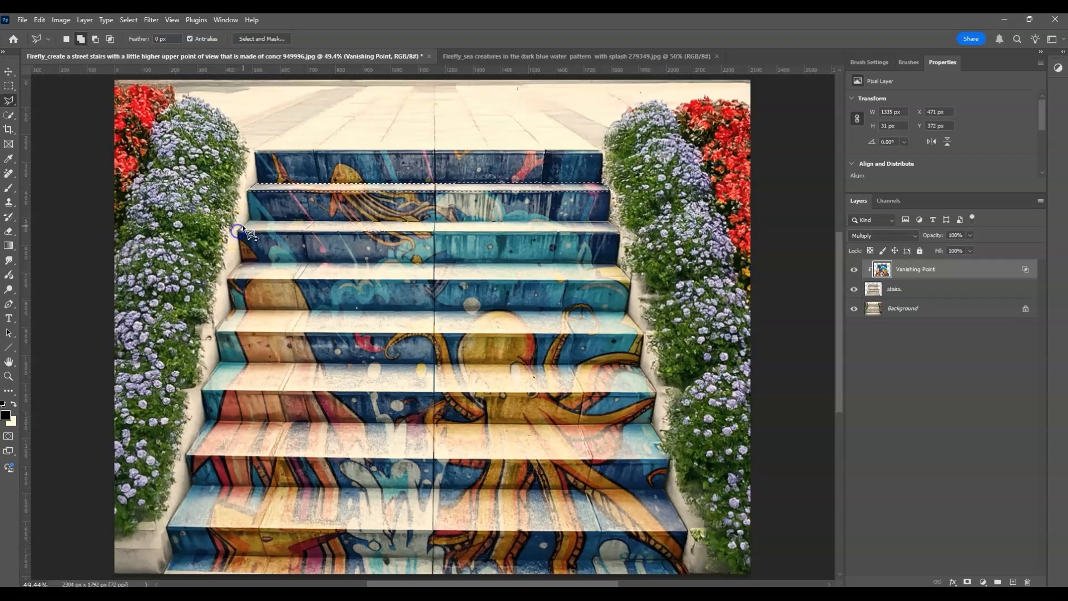
left_click(248, 223)
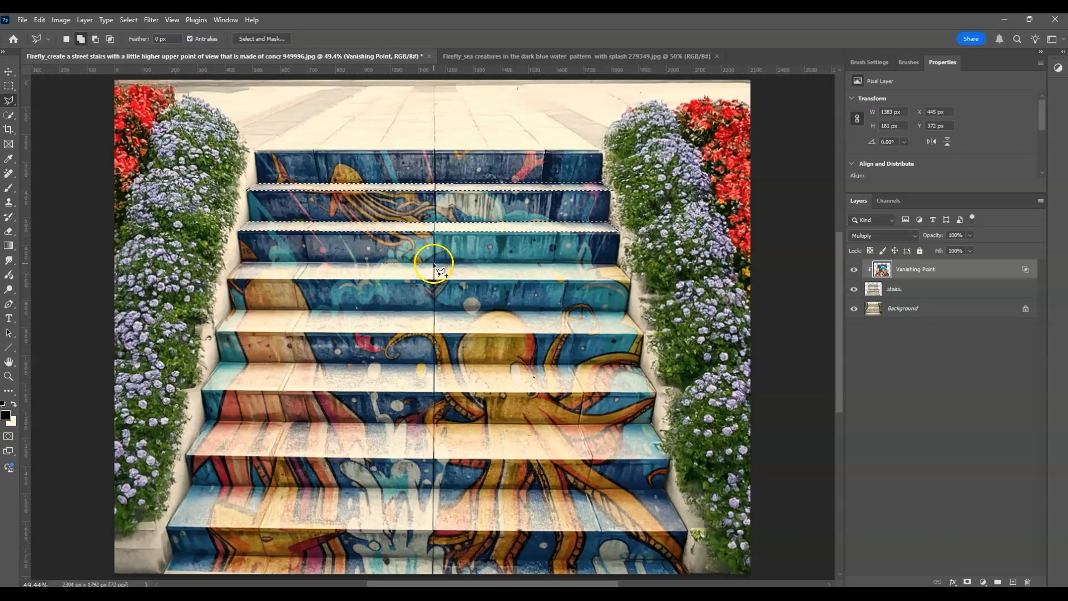
left_click(619, 264)
left_click(630, 278)
left_click(227, 278)
left_click(241, 264)
Add the fourth and fifth treads from the top to the polygonal selection.
left_click(231, 310)
left_click(435, 311)
left_click(628, 312)
left_click(646, 334)
left_click(435, 364)
left_click(639, 365)
left_click(658, 392)
left_click(199, 389)
left_click(216, 362)
left_click(203, 421)
Add the remaining lower treads to the selection, delete the artwork from all selected treads, and deselect.
left_click(661, 424)
left_click(674, 456)
left_click(664, 490)
left_click(689, 531)
left_click(167, 525)
left_click(193, 487)
left_click(174, 555)
left_click(689, 561)
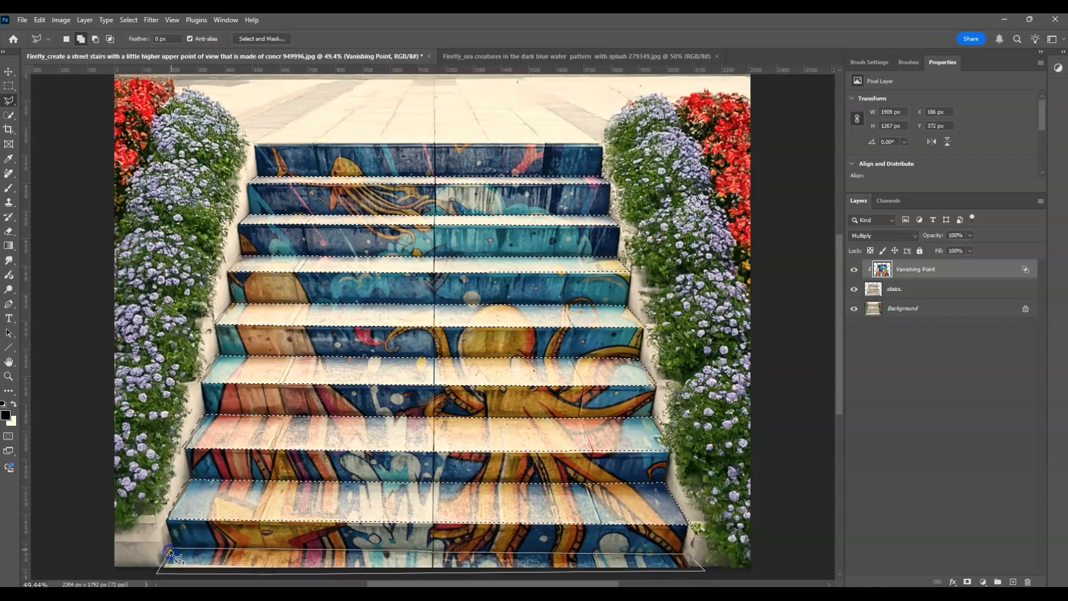
key("z")
left_click(336, 40)
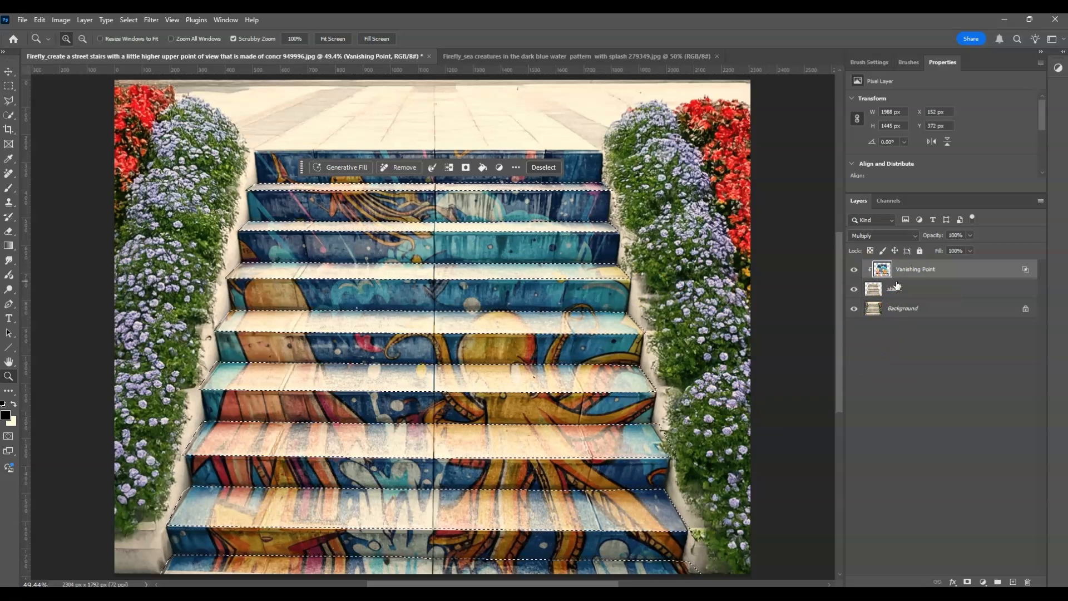
key("Delete")
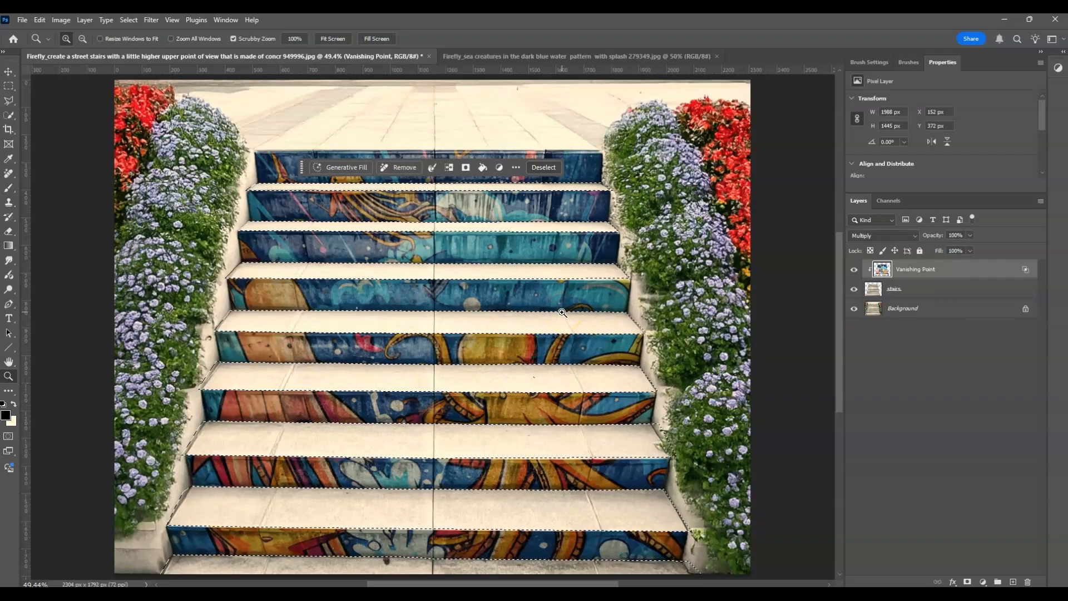
key("ctrl+d")
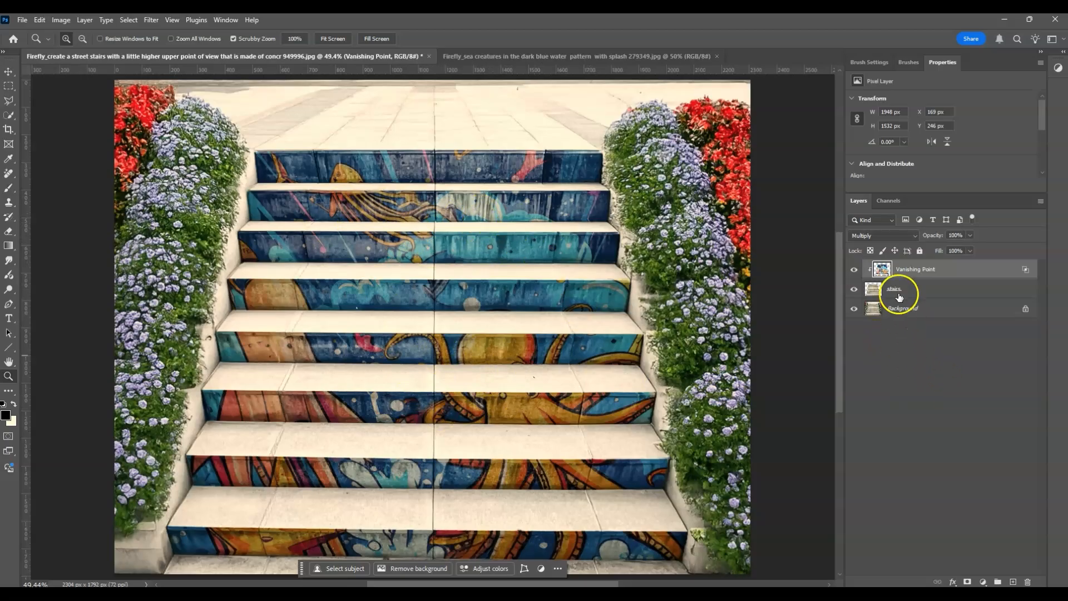
Set the Vanishing Point layer's Blend If underlying range to 0 / 49 for shadows and 150 / 255 for highlights.
right_click(887, 271)
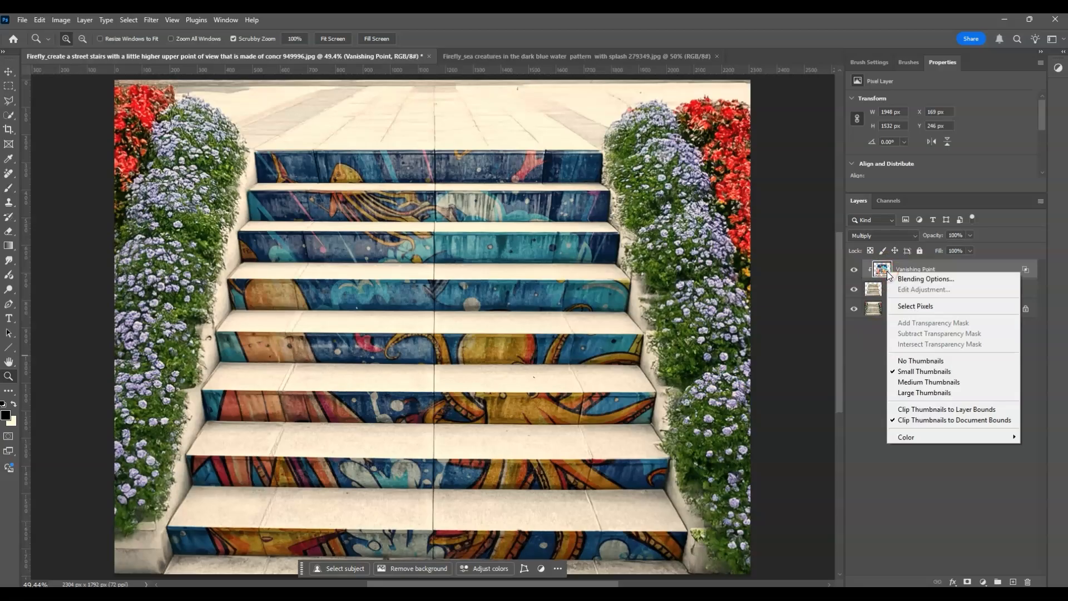
left_click(917, 278)
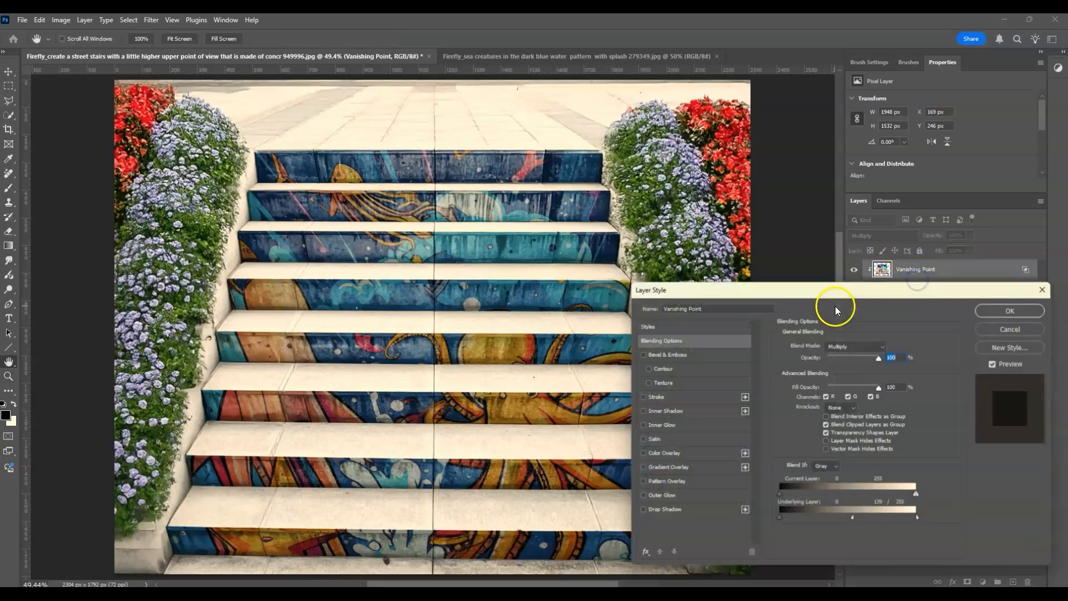
left_click_drag(816, 297, 611, 173)
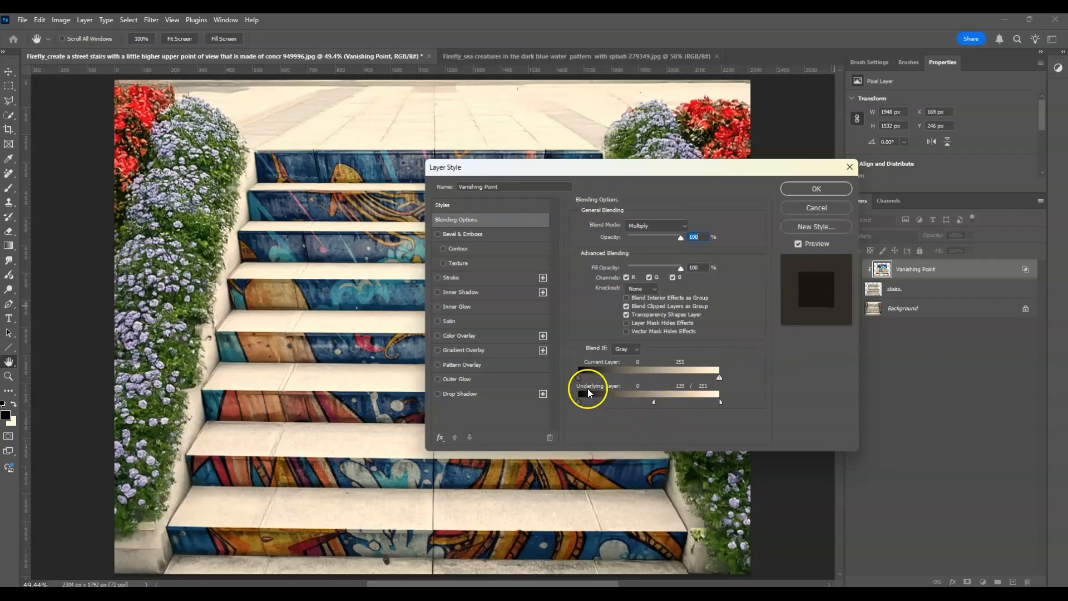
left_click_drag(708, 168, 831, 131)
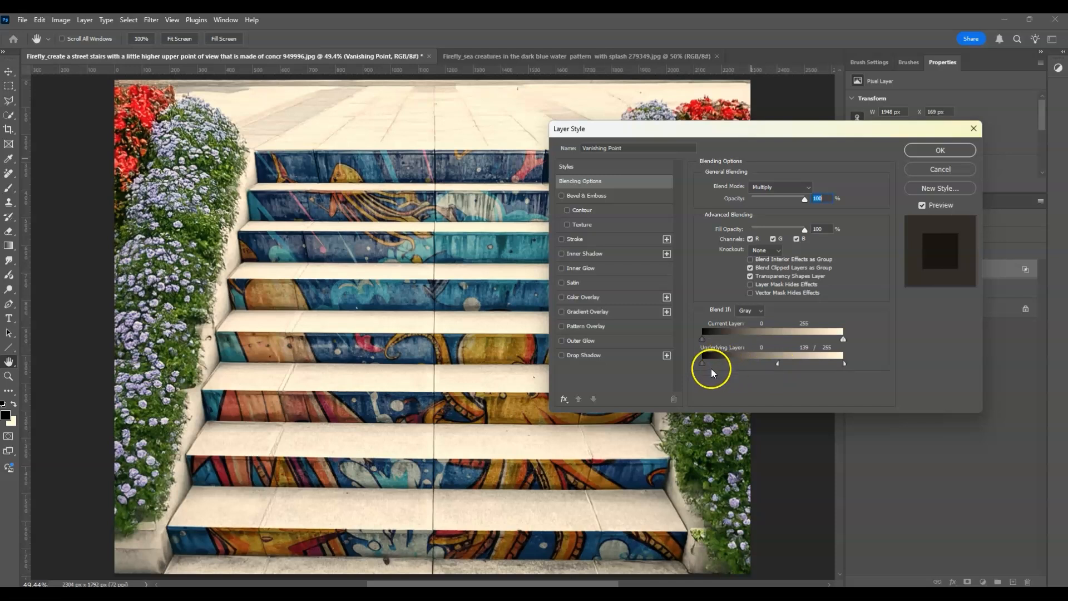
left_click_drag(703, 362, 726, 365)
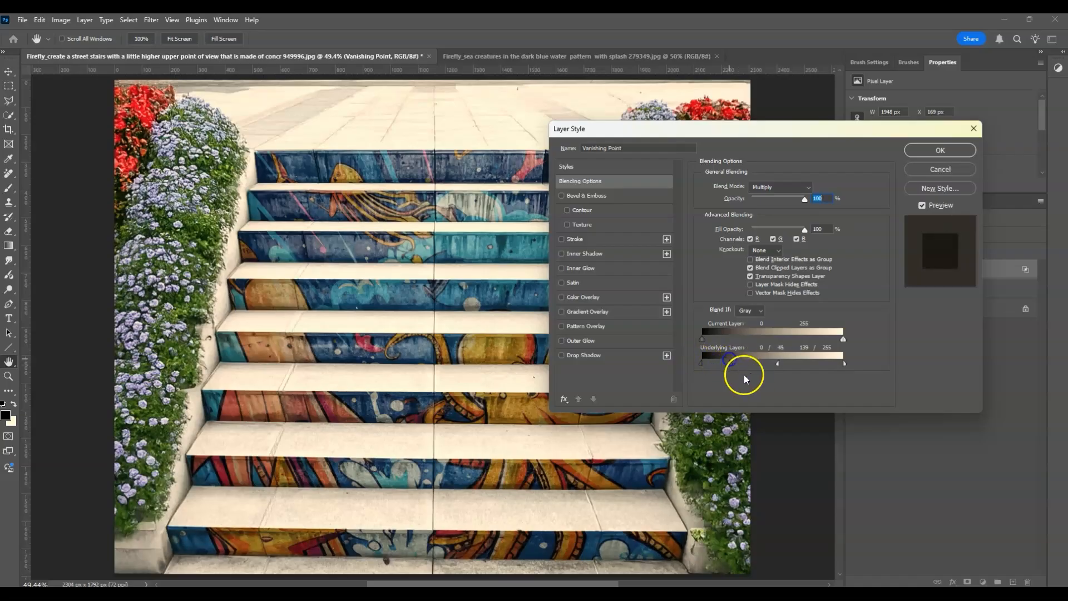
mouse_move(779, 369)
left_mouse_down()
mouse_move(765, 371)
mouse_move(777, 368)
left_mouse_up()
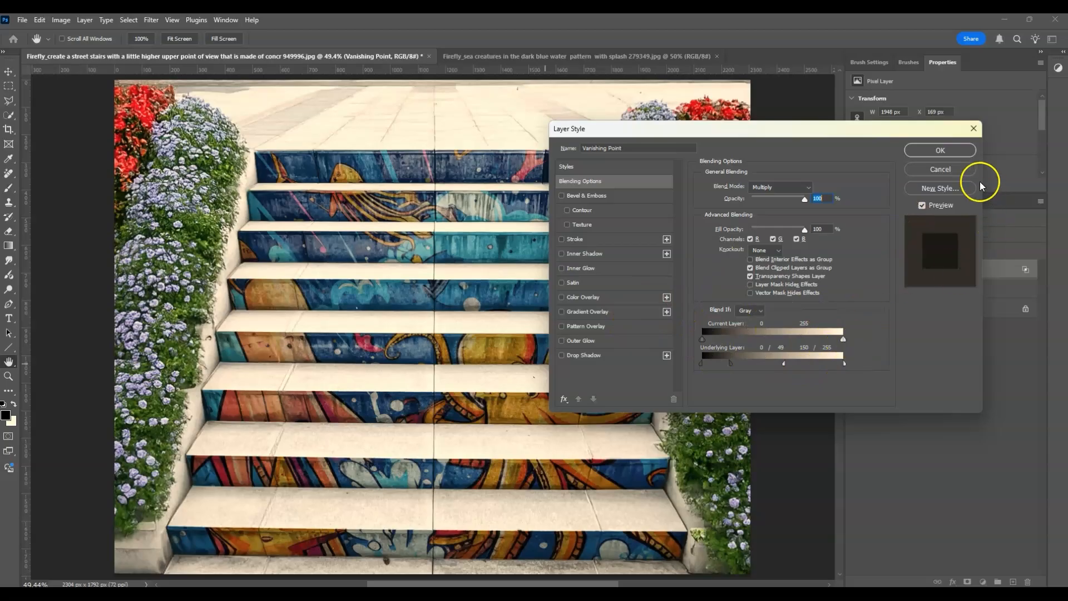
left_click(958, 153)
left_click(961, 358)
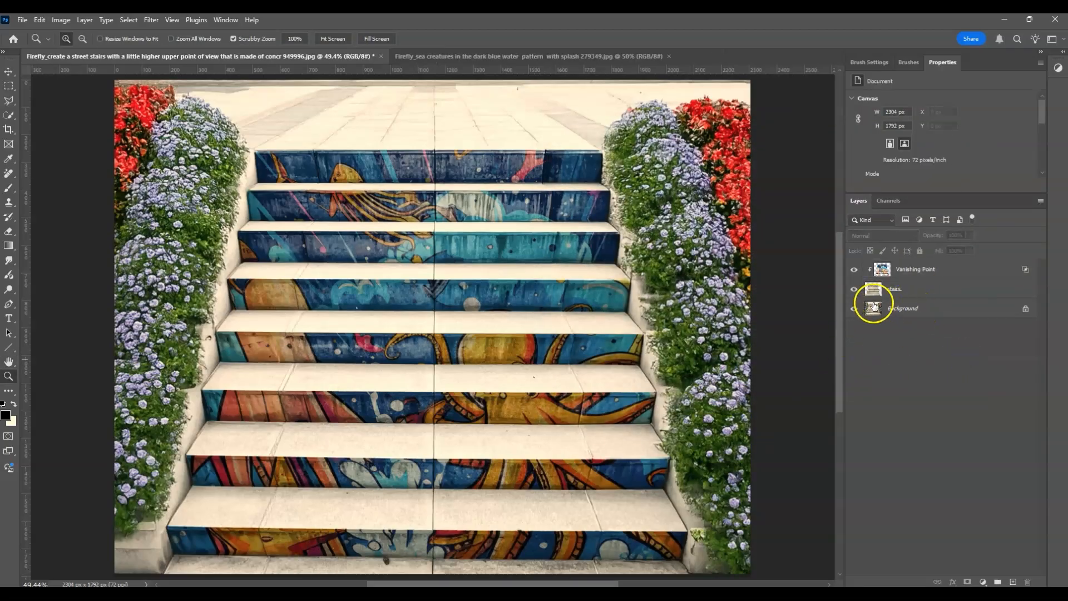
Duplicate the Background layer to the top of the layer stack and hide the copy for a before-and-after comparison.
left_click(886, 308)
key("ctrl+j")
left_click_drag(885, 308, 856, 272)
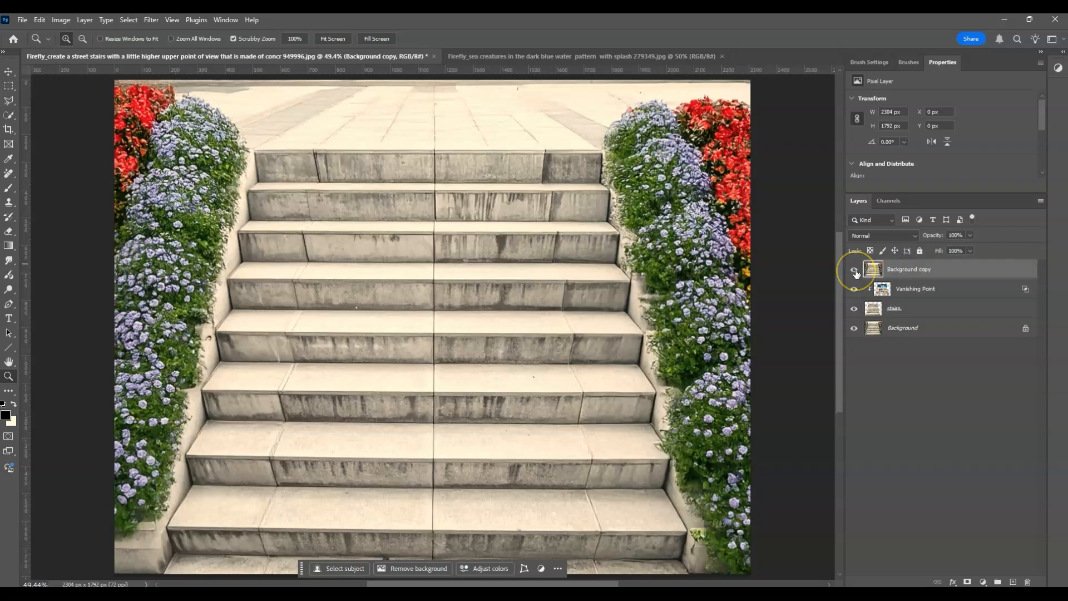
left_click(855, 271)
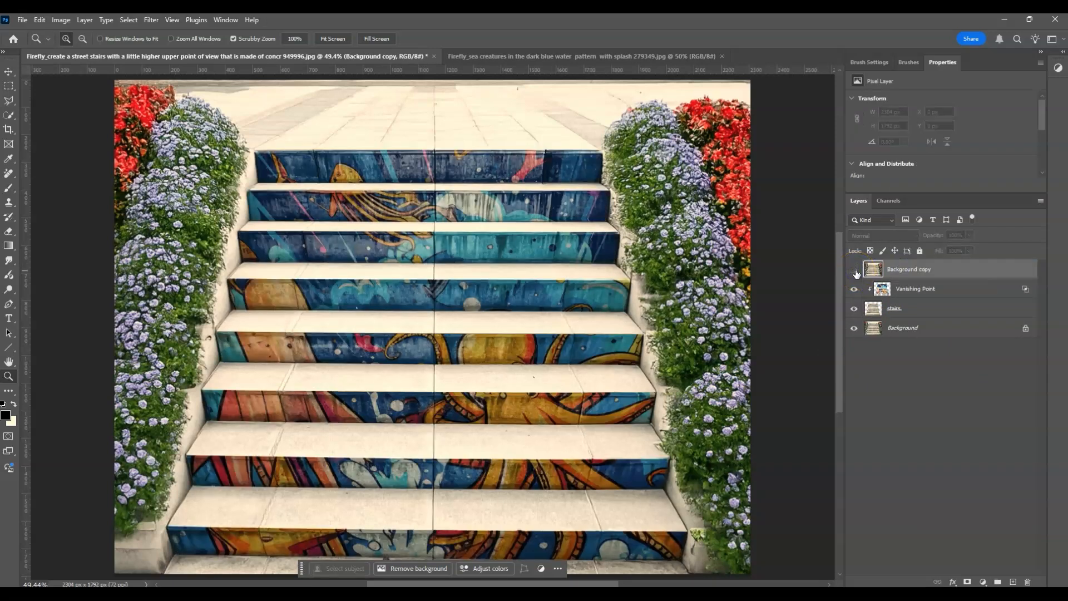
left_click(879, 269)
left_click(132, 566)
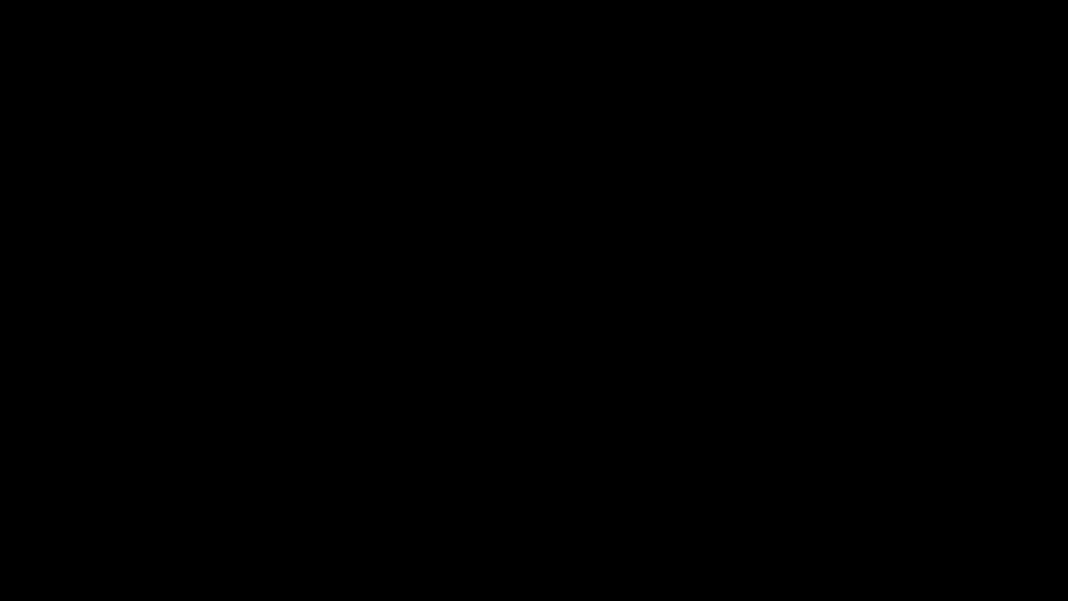